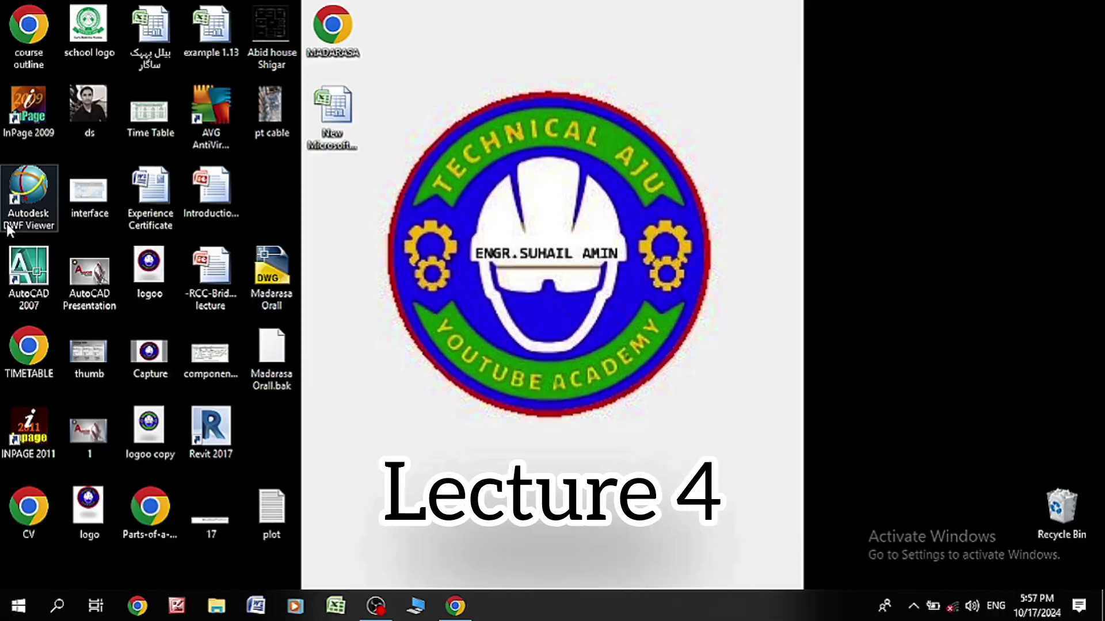
# Step: Launch AutoCAD 2007 from its desktop shortcut to get a blank Drawing1
pyautogui.rightClick(26, 254)
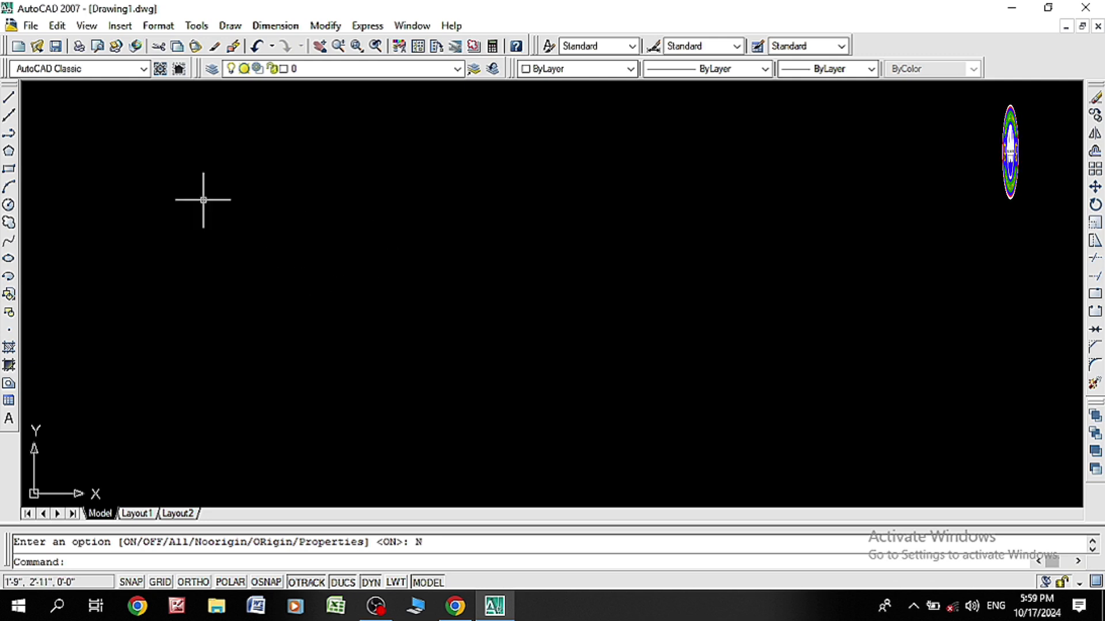
# Step: Draw a rectangle 5' wide by 4 tall using the REC command
pyautogui.write('rec')
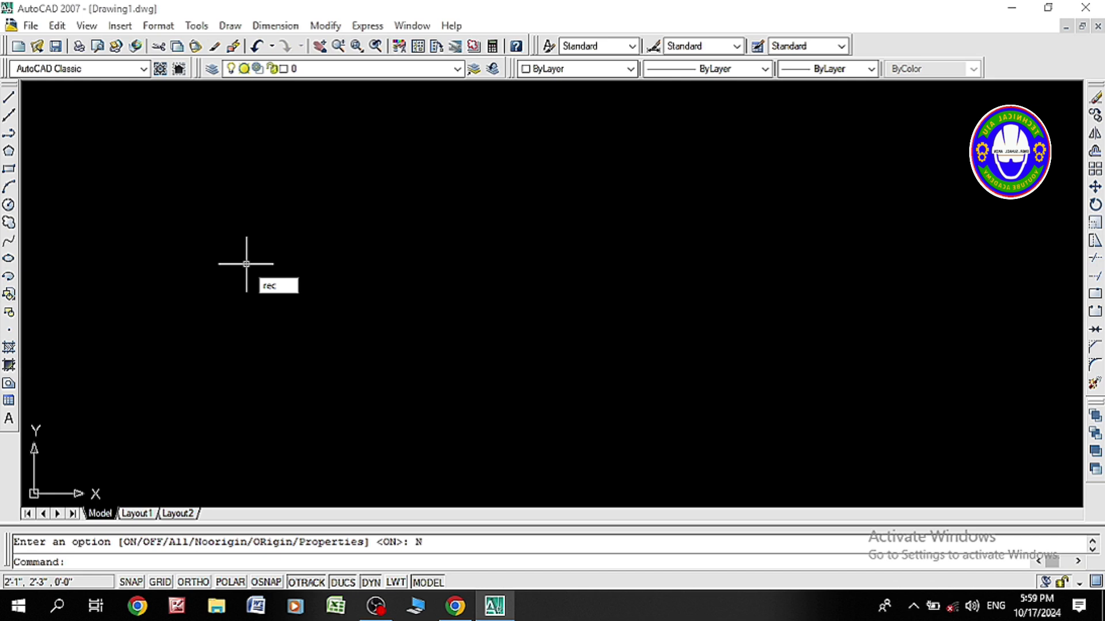
pyautogui.press('Return')
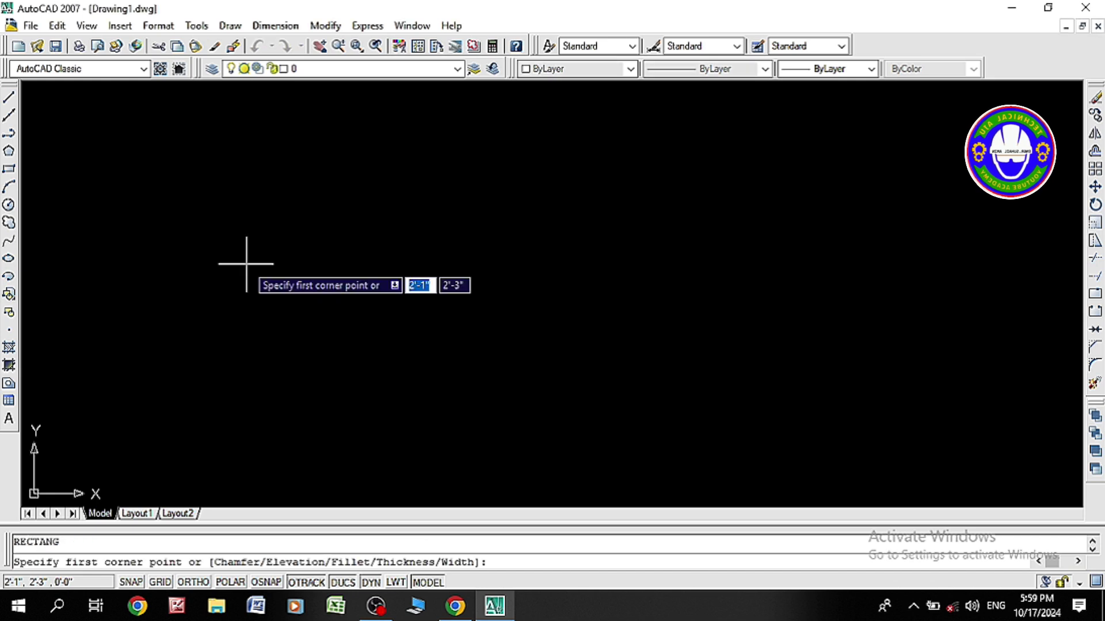
pyautogui.click(233, 369)
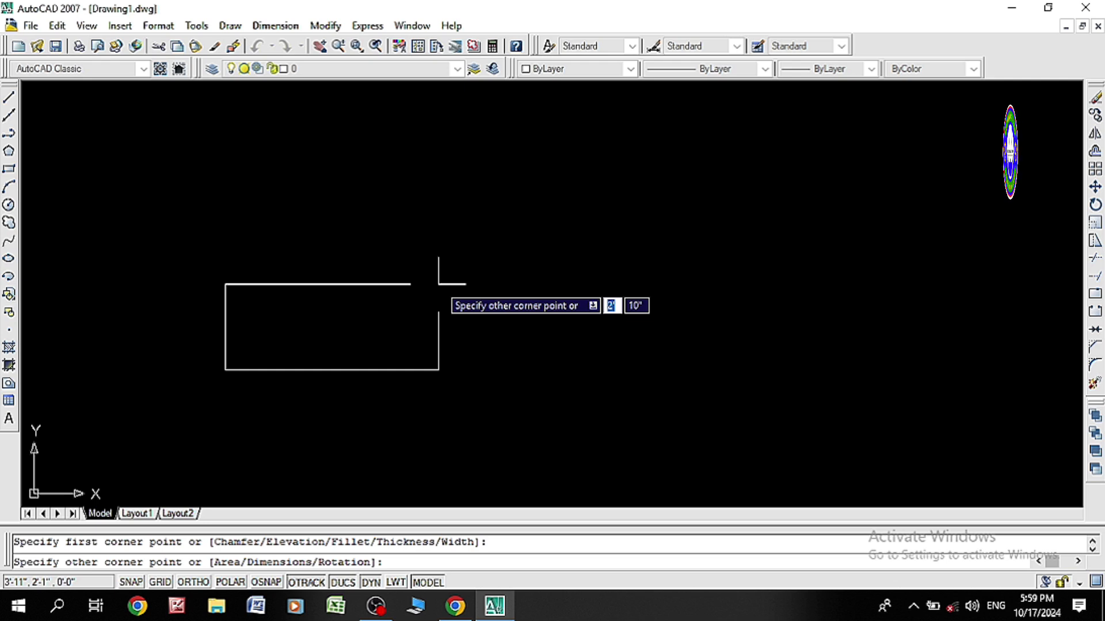
pyautogui.write('5')
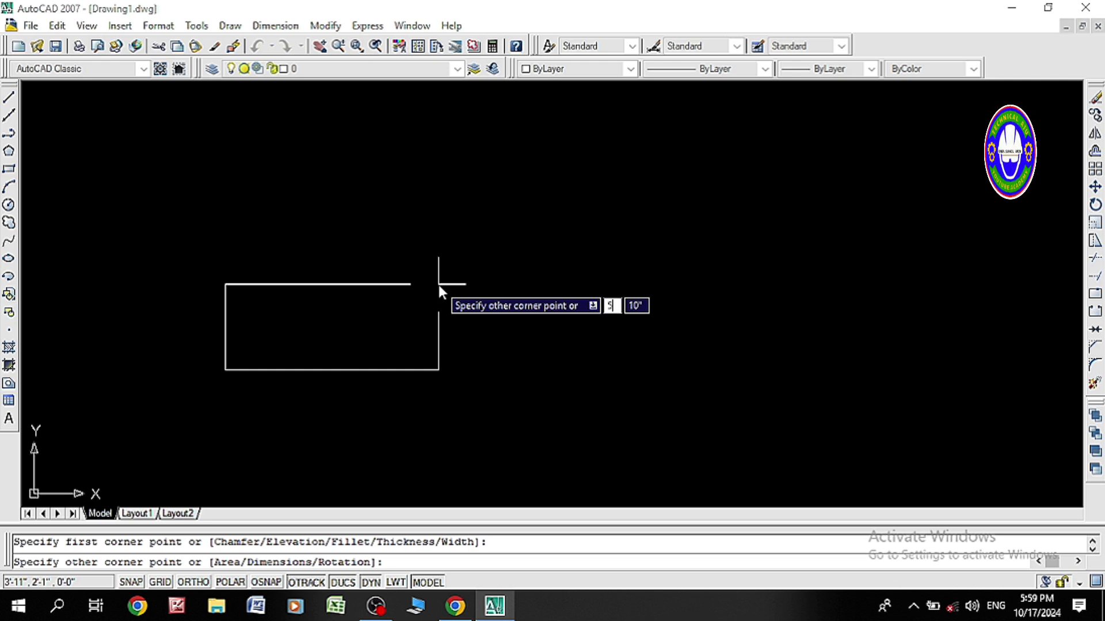
pyautogui.write("'")
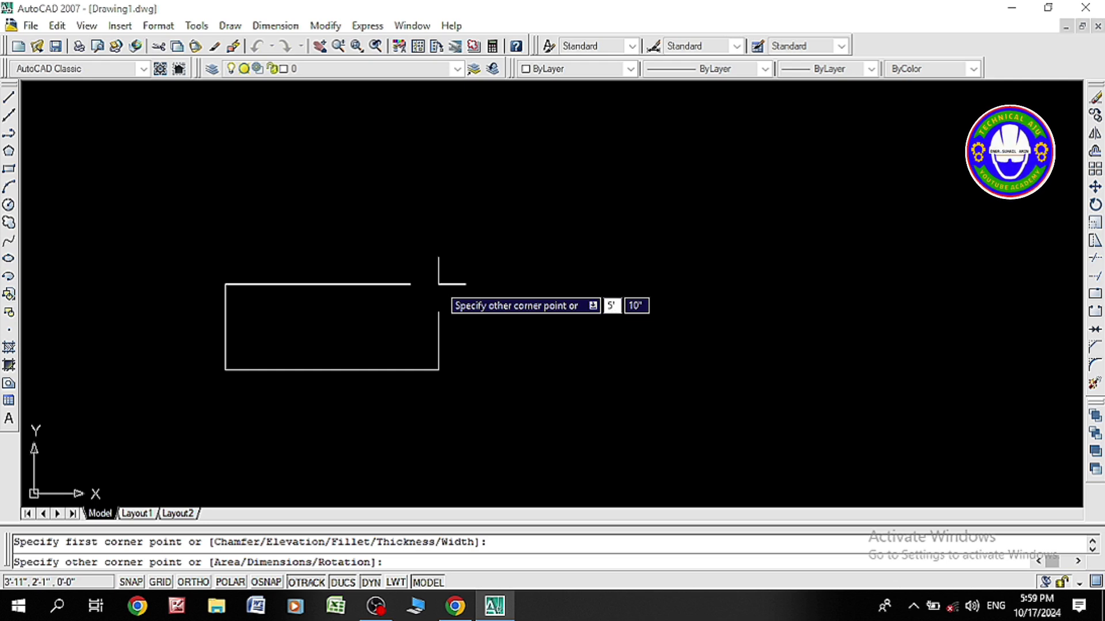
pyautogui.press('Tab')
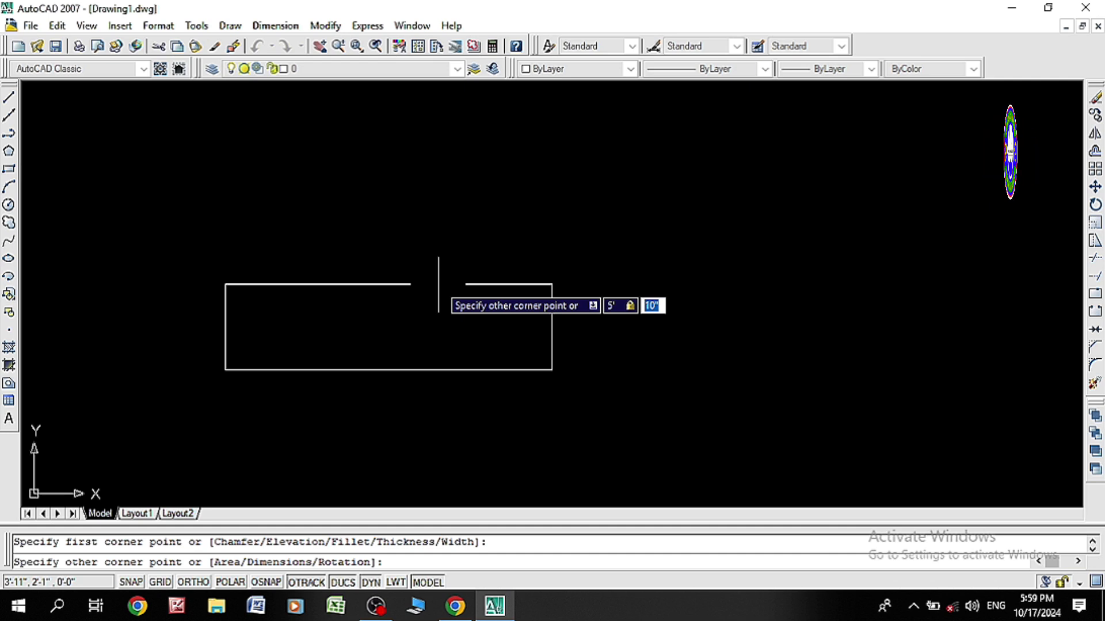
pyautogui.write('4')
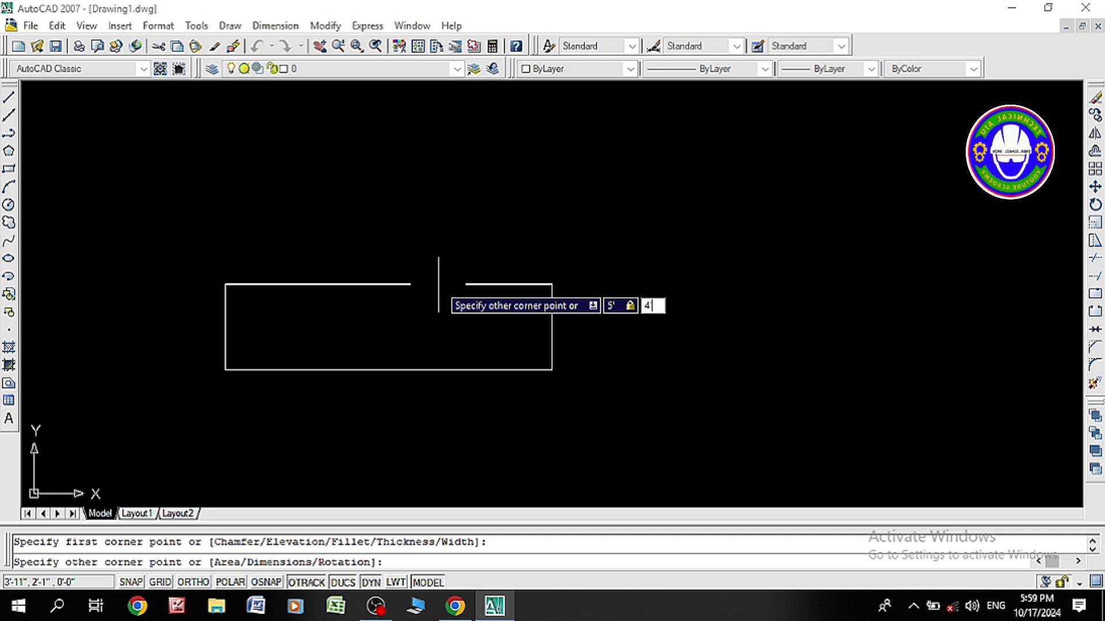
pyautogui.press('Return')
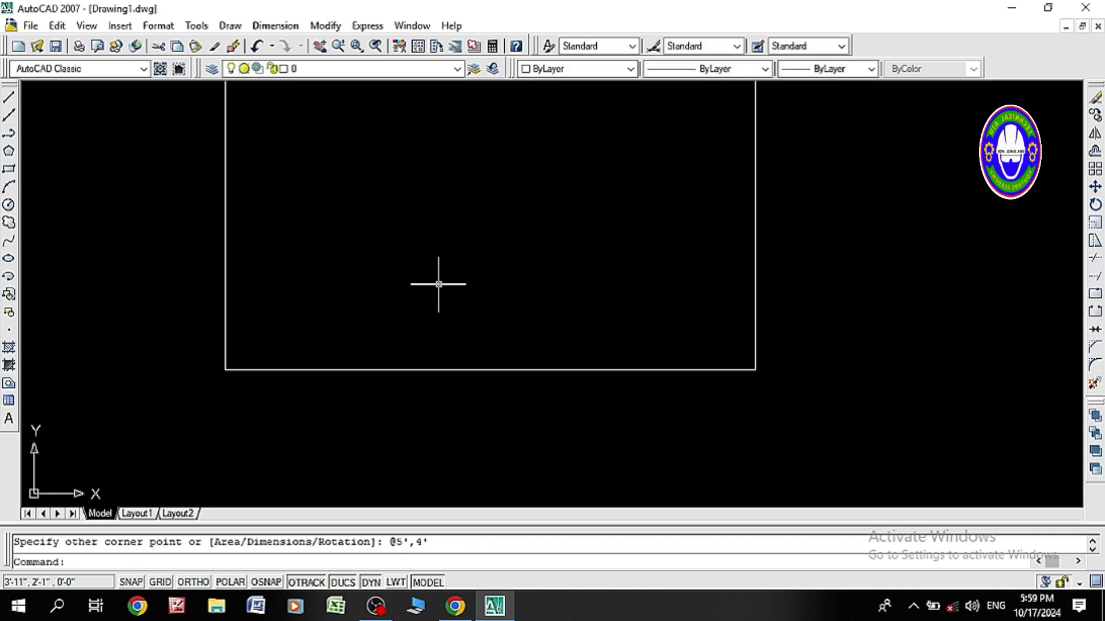
# Step: Pan and zoom around the drawing to locate the rectangle
pyautogui.scroll(2, 435, 284)
pyautogui.scroll(-4, 445, 284)
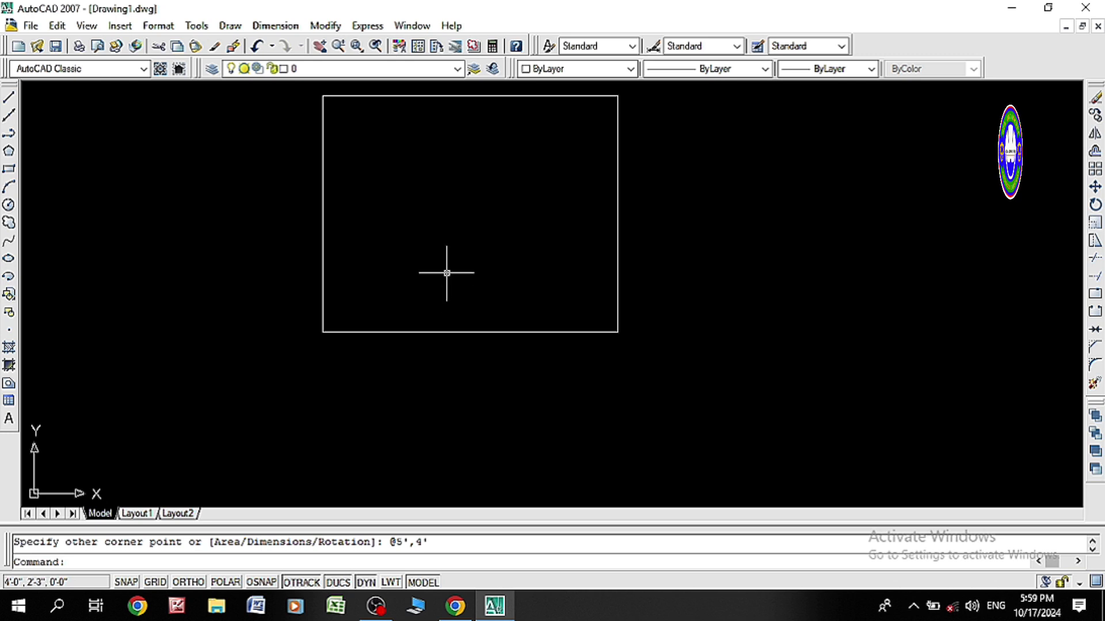
pyautogui.moveTo(446, 273); pyautogui.dragTo(456, 370, button='middle')
pyautogui.scroll(1, 463, 345)
pyautogui.scroll(2, 464, 344)
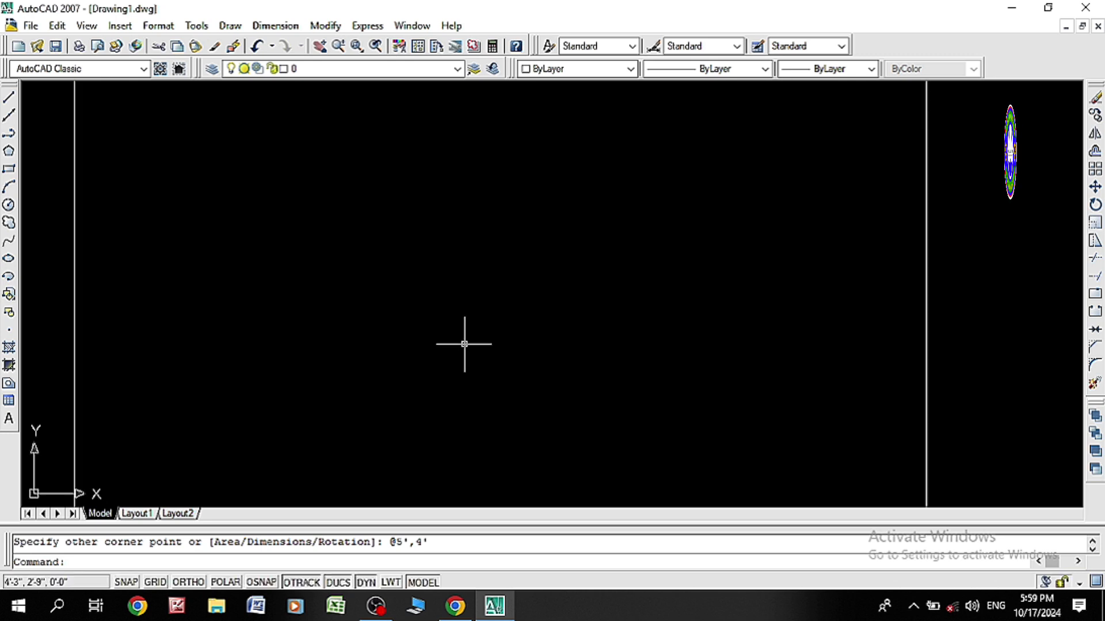
pyautogui.scroll(-2, 463, 334)
pyautogui.moveTo(461, 328)
pyautogui.mouseDown(button='middle')
pyautogui.moveTo(461, 306)
pyautogui.moveTo(483, 304)
pyautogui.moveTo(498, 220)
pyautogui.moveTo(695, 119)
pyautogui.mouseUp(button='middle')
pyautogui.scroll(2, 462, 304)
pyautogui.scroll(1, 462, 304)
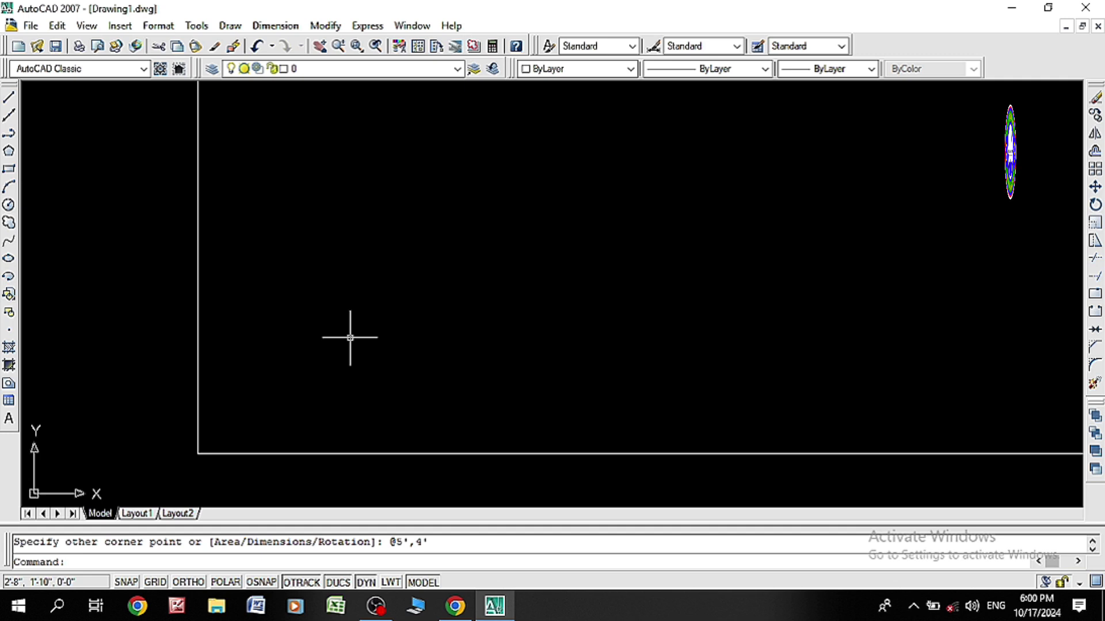
# Step: Zoom to extents and pan so the rectangle sits centered in the view
pyautogui.write('z')
pyautogui.press('Return')
pyautogui.write('e')
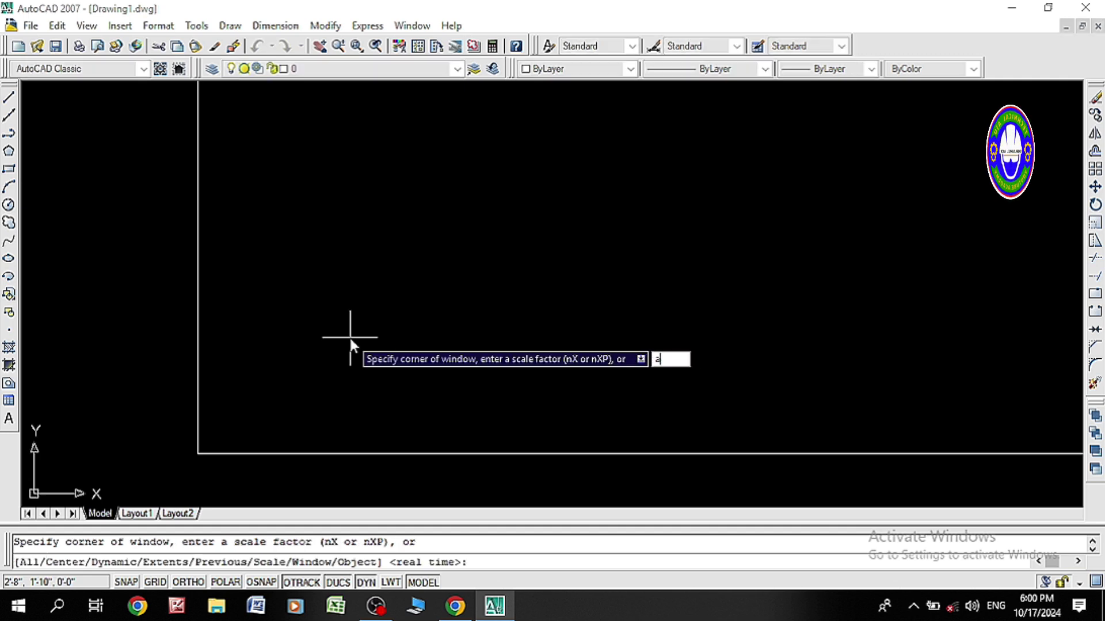
pyautogui.press('Return')
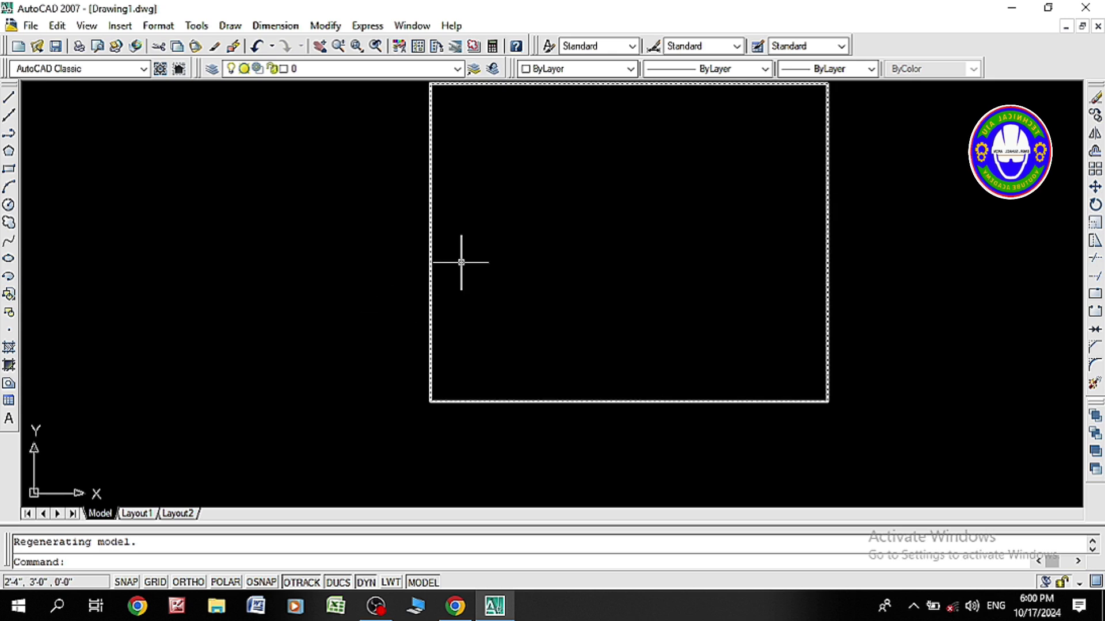
pyautogui.moveTo(491, 251)
pyautogui.mouseDown(button='middle')
pyautogui.moveTo(439, 291)
pyautogui.moveTo(382, 308)
pyautogui.mouseUp(button='middle')
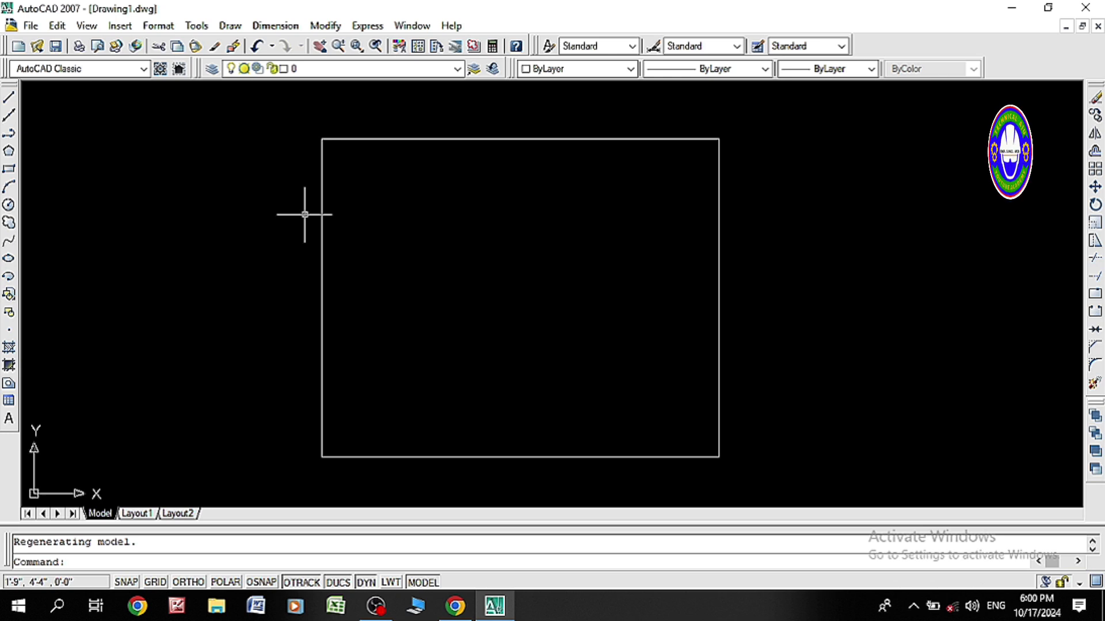
# Step: Draw an Ortho horizontal line from the rectangle's left edge to its right edge
pyautogui.write('l')
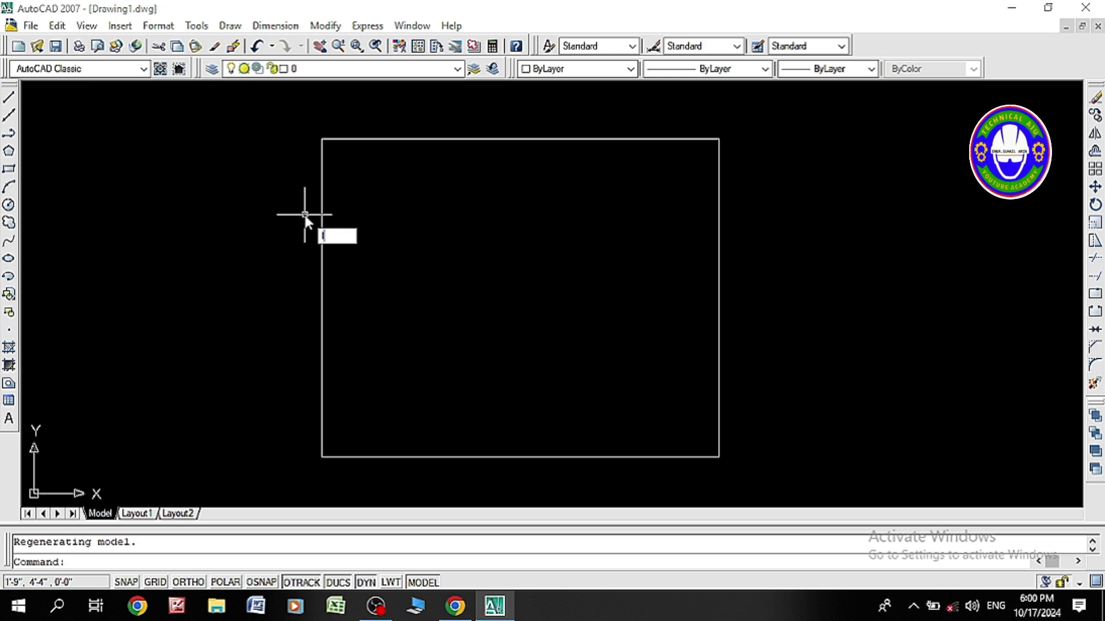
pyautogui.press('Return')
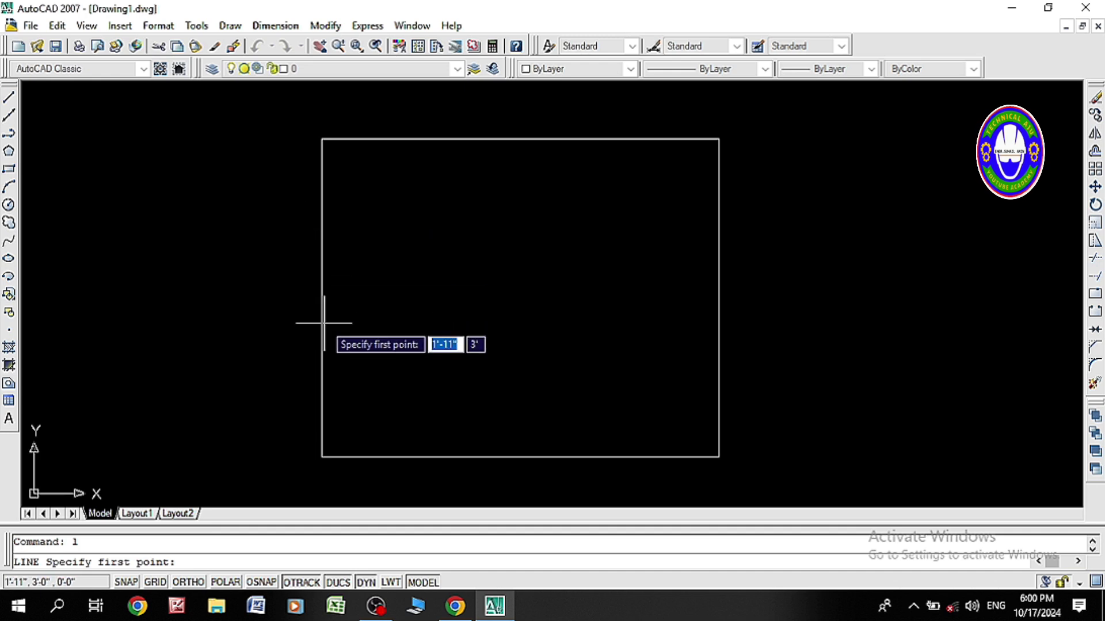
pyautogui.click(321, 271)
pyautogui.write('5')
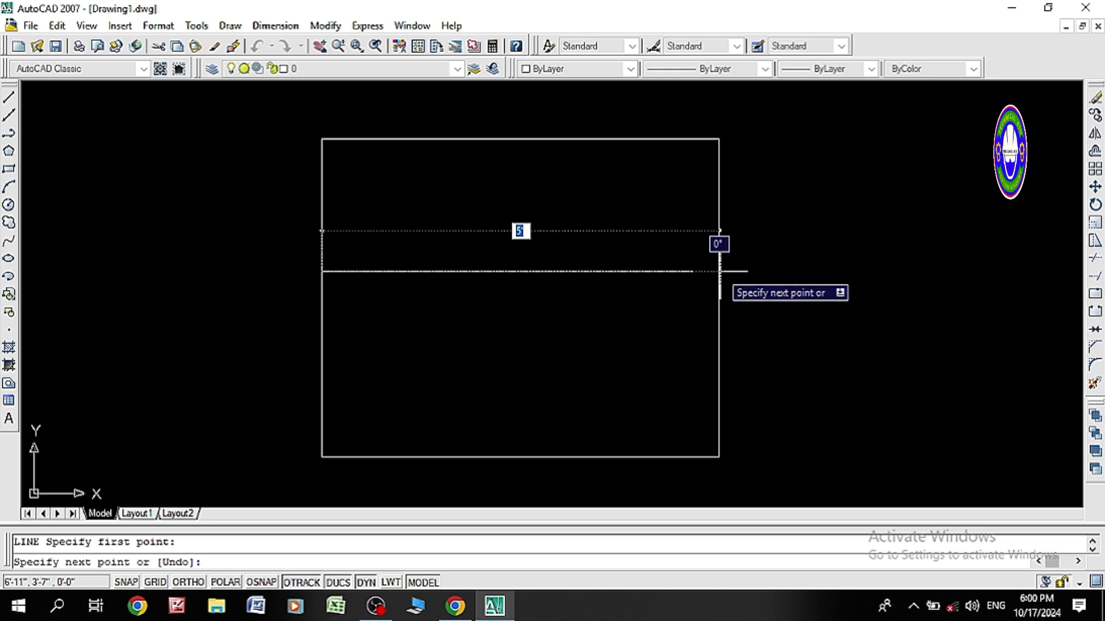
pyautogui.press('F8')
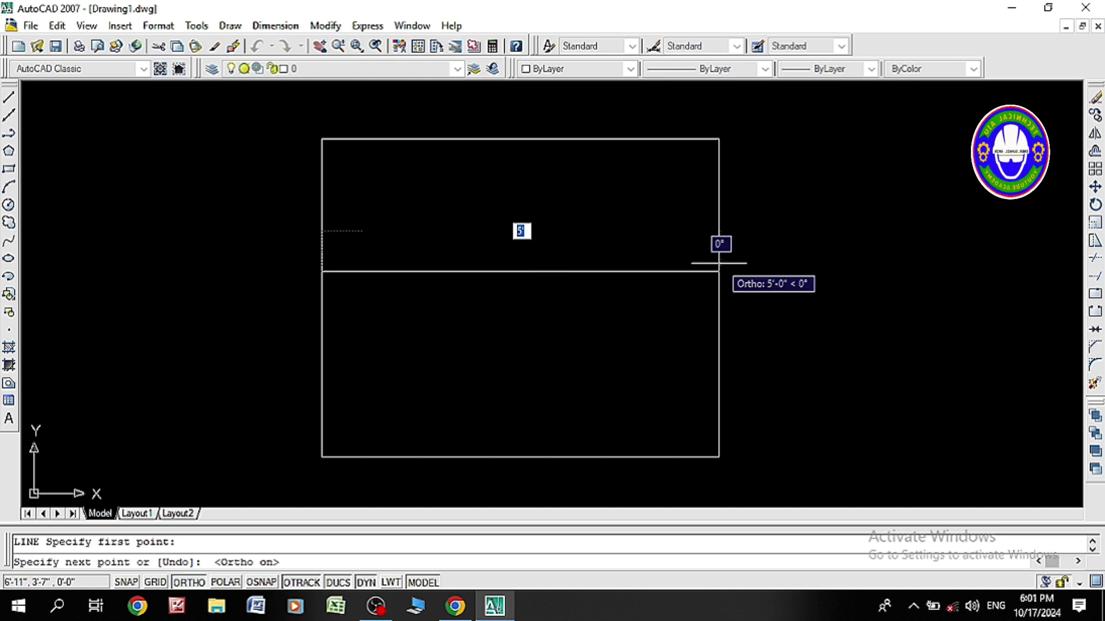
pyautogui.click(718, 271)
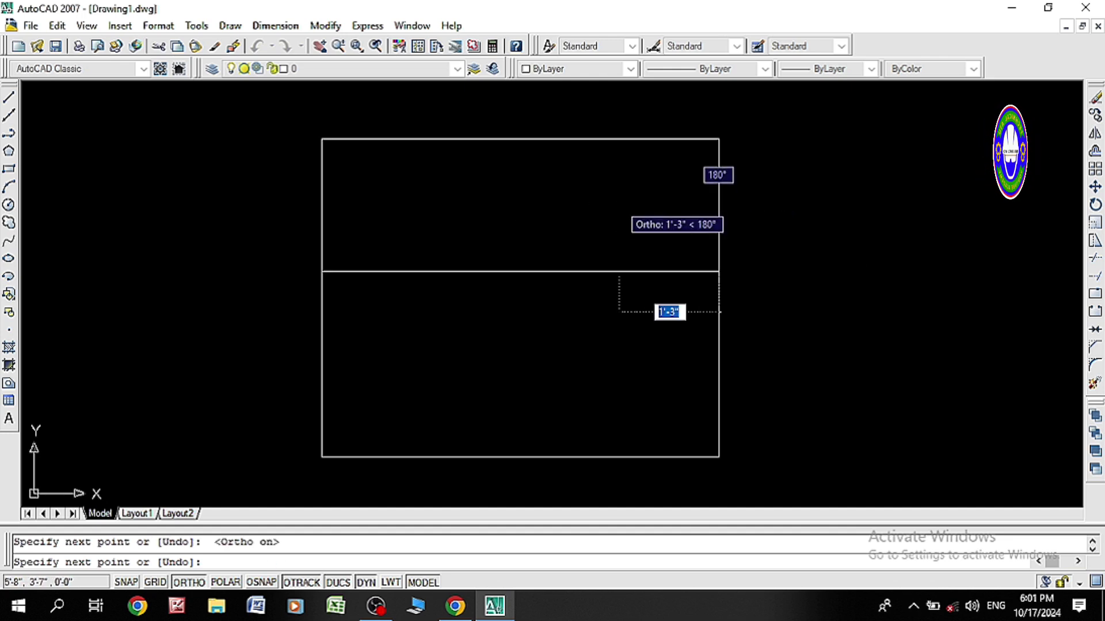
pyautogui.press('Escape')
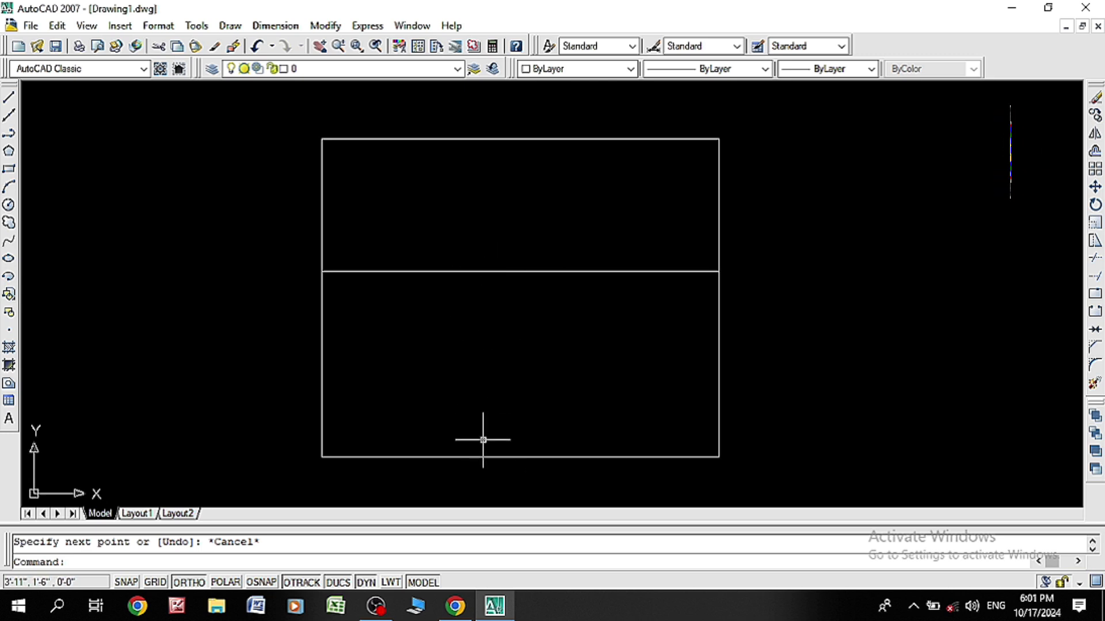
pyautogui.click(320, 327)
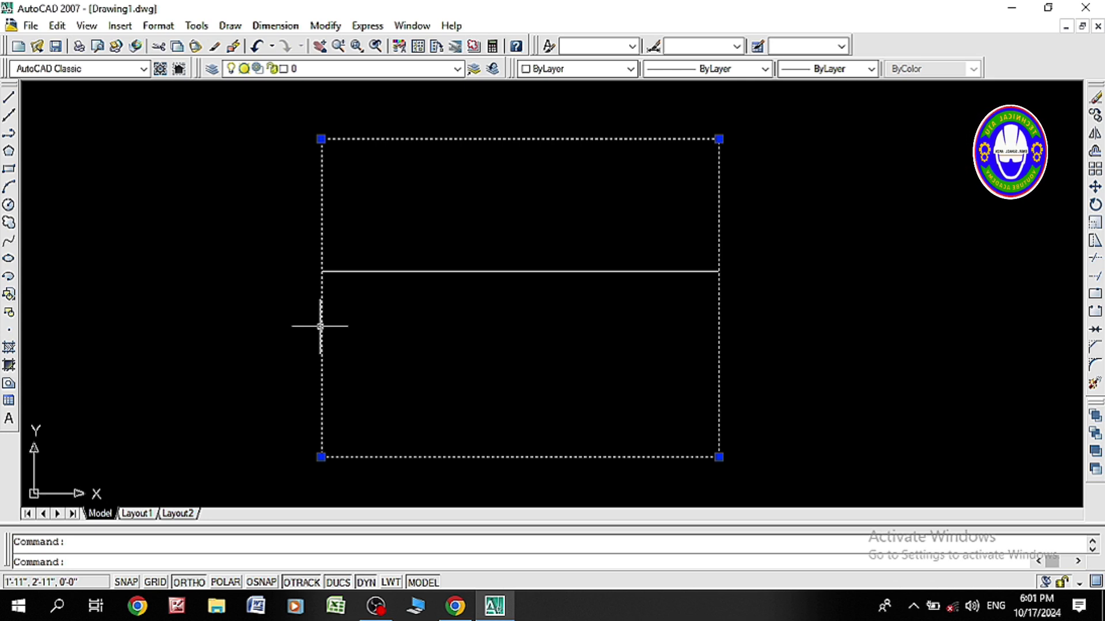
pyautogui.press('Escape')
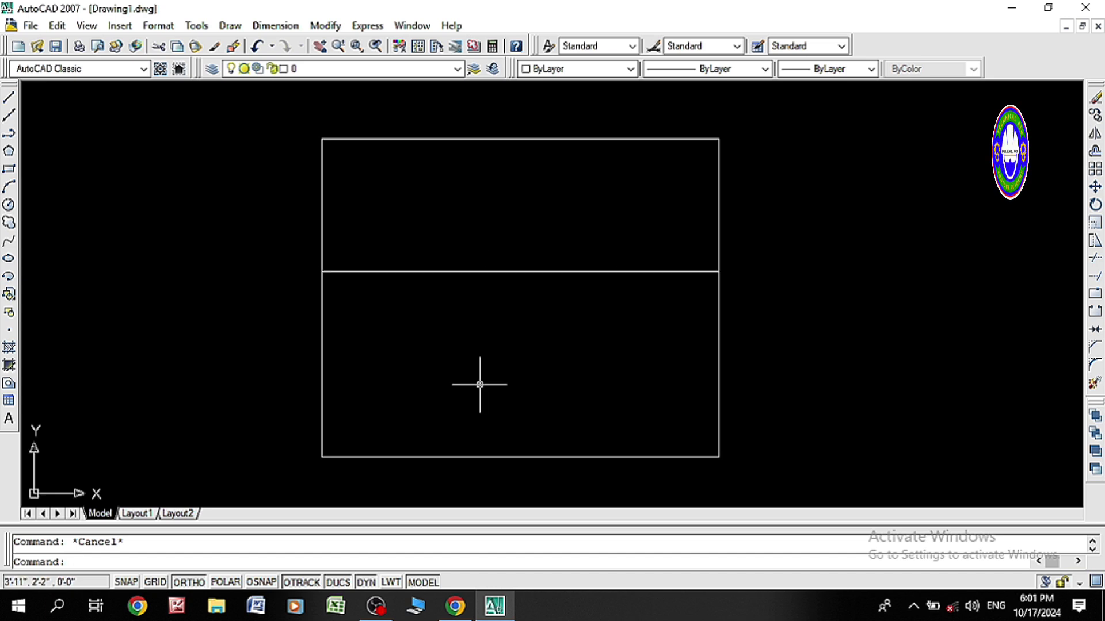
# Step: Offset the rectangle 1 foot inward to create an inner copy
pyautogui.write('o')
pyautogui.press('Return')
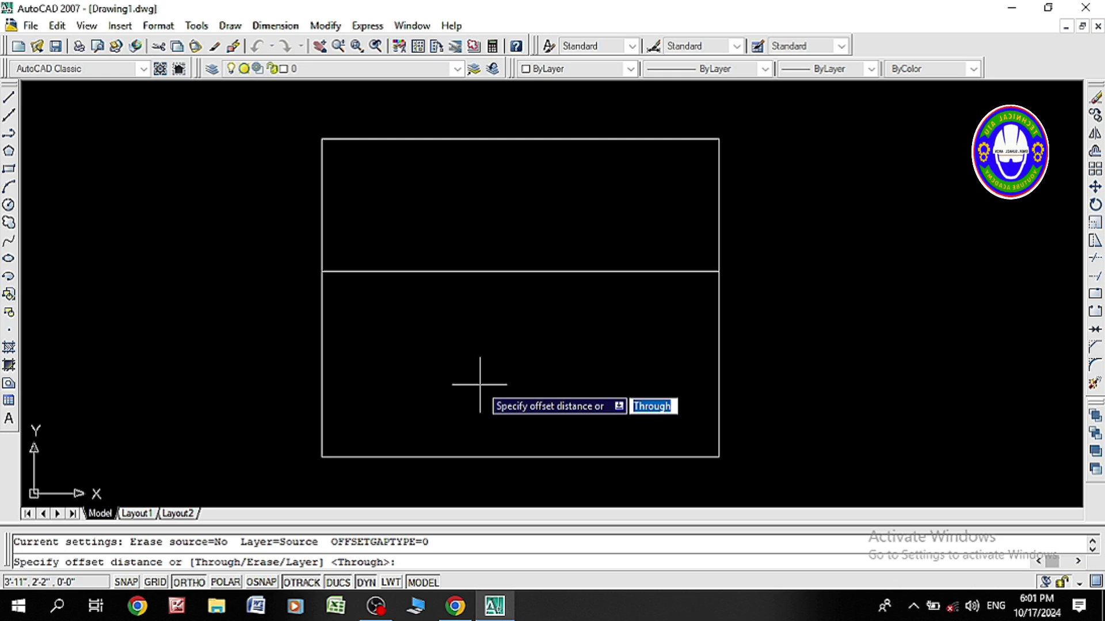
pyautogui.write('1')
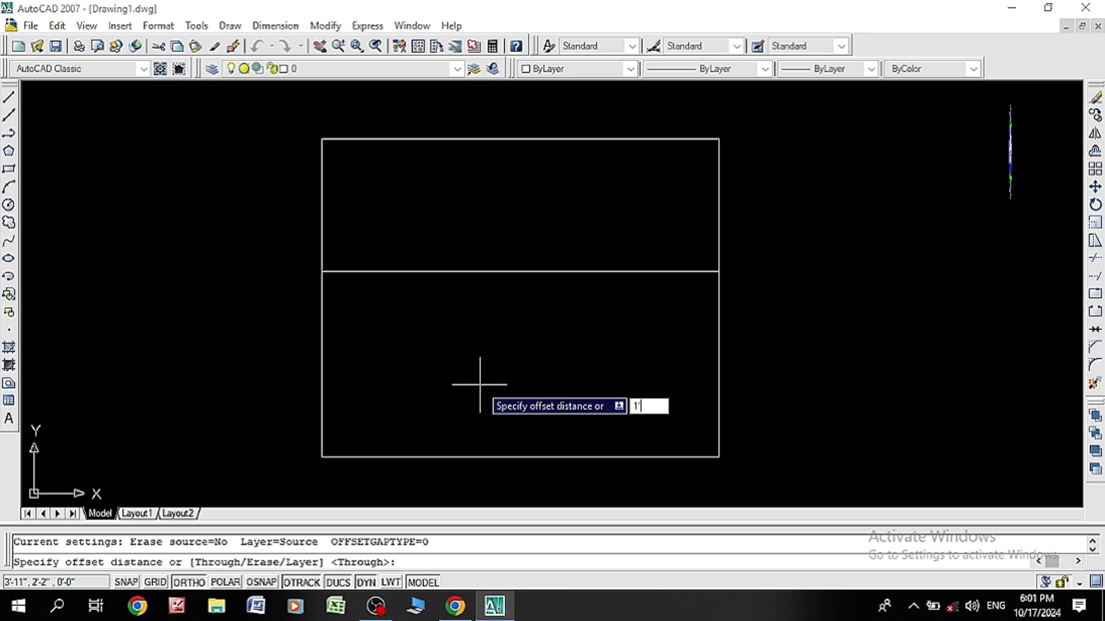
pyautogui.press('Return')
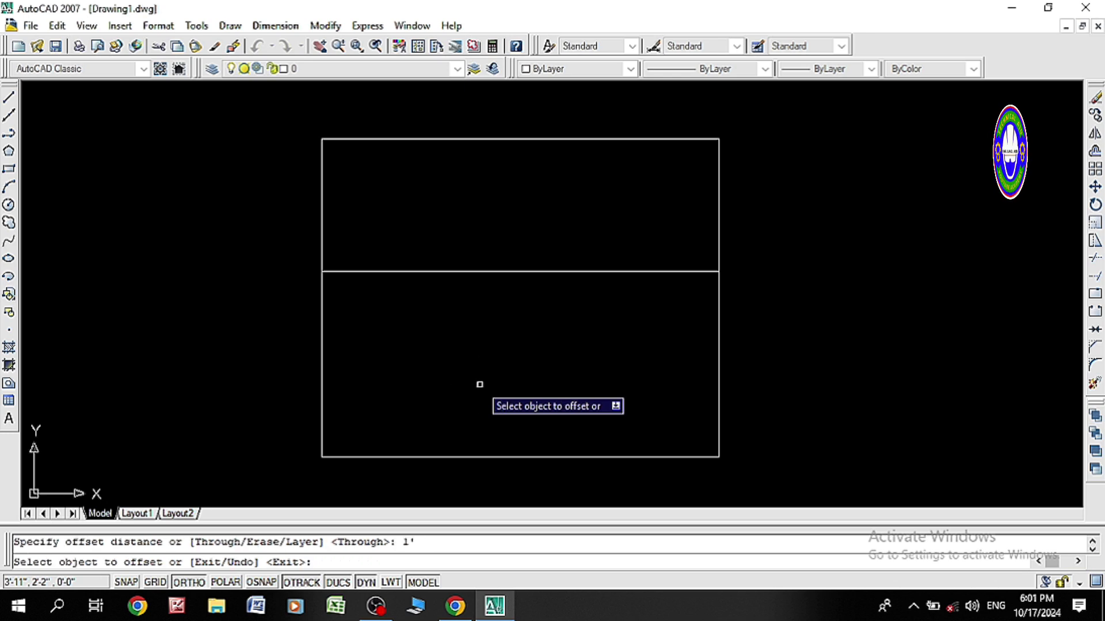
pyautogui.click(469, 138)
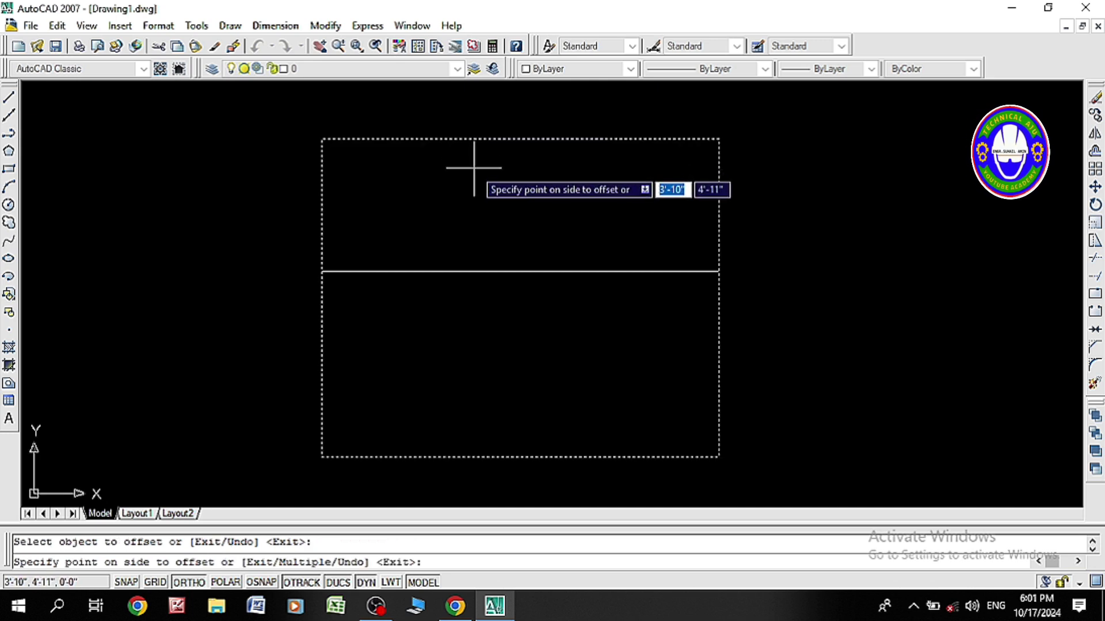
pyautogui.click(476, 213)
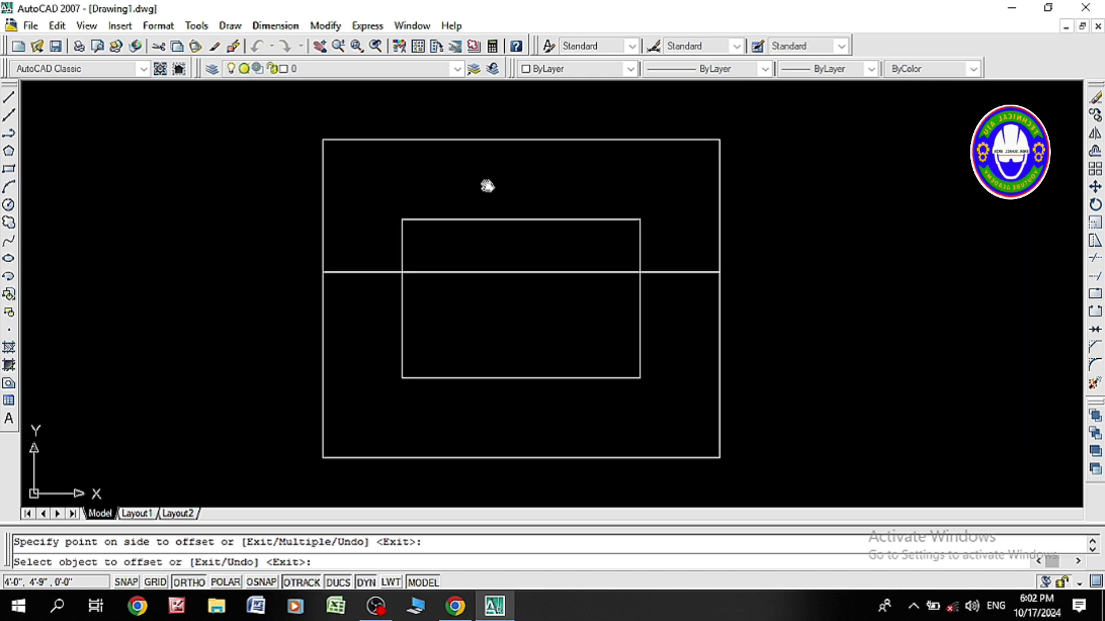
# Step: Offset the rectangle 1 foot outward to add an outer copy
pyautogui.moveTo(488, 184); pyautogui.dragTo(491, 319, button='middle')
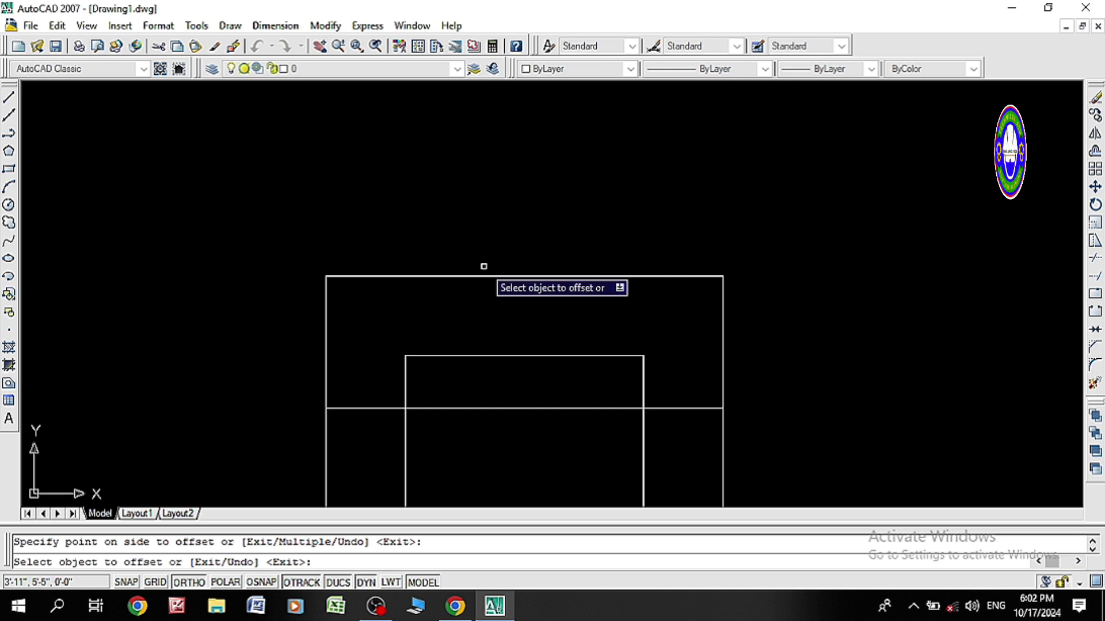
pyautogui.click(489, 276)
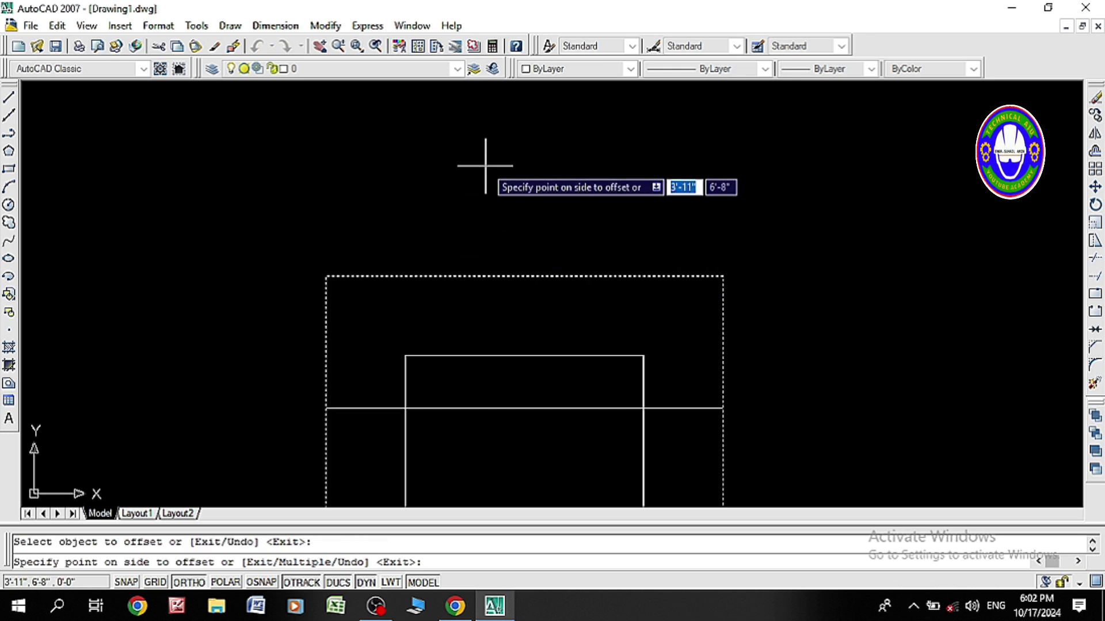
pyautogui.click(485, 166)
pyautogui.scroll(-2, 485, 205)
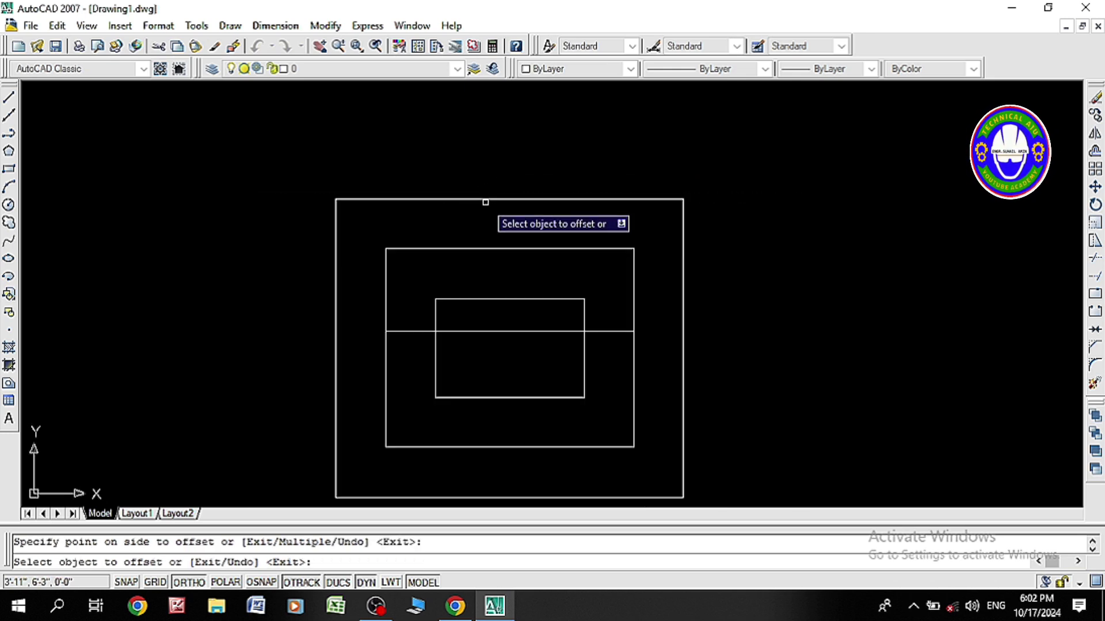
pyautogui.moveTo(485, 214); pyautogui.dragTo(499, 136, button='middle')
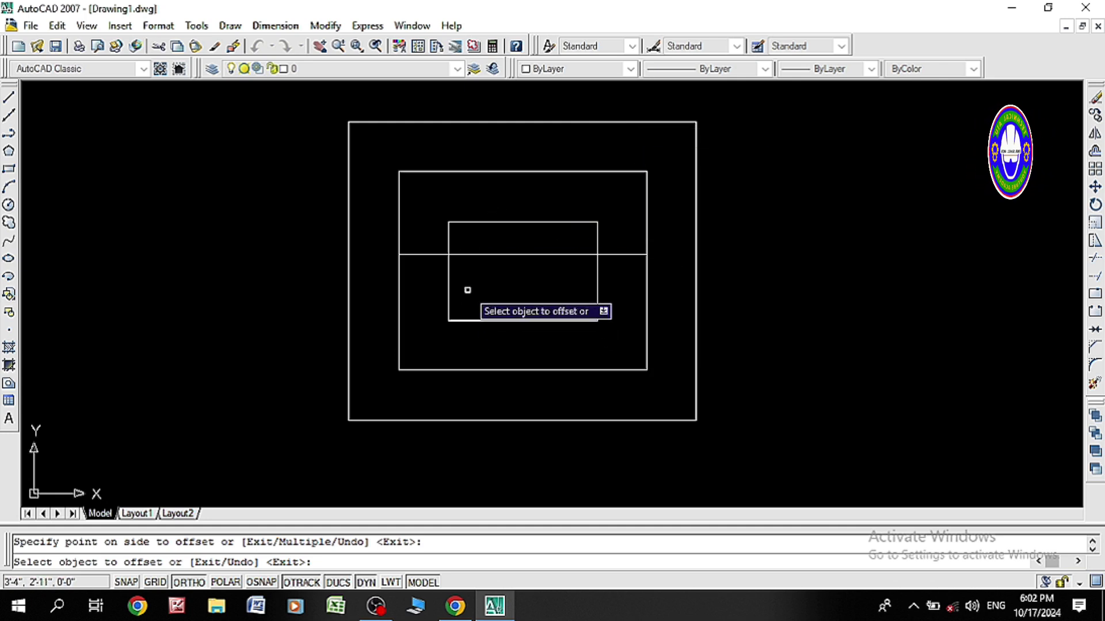
pyautogui.press('Escape')
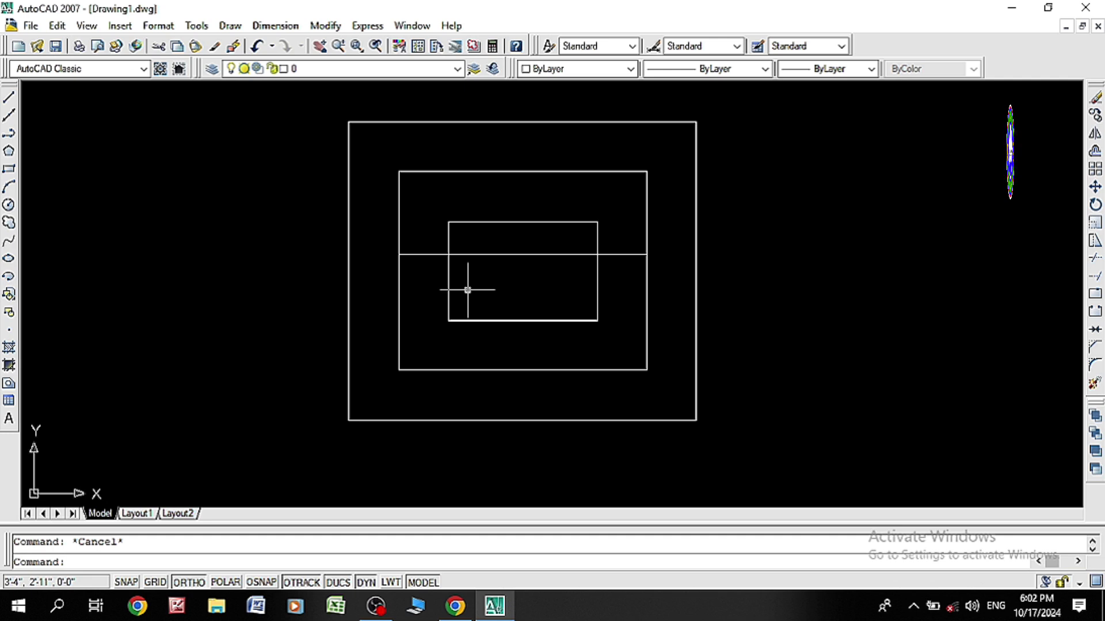
pyautogui.click(462, 220)
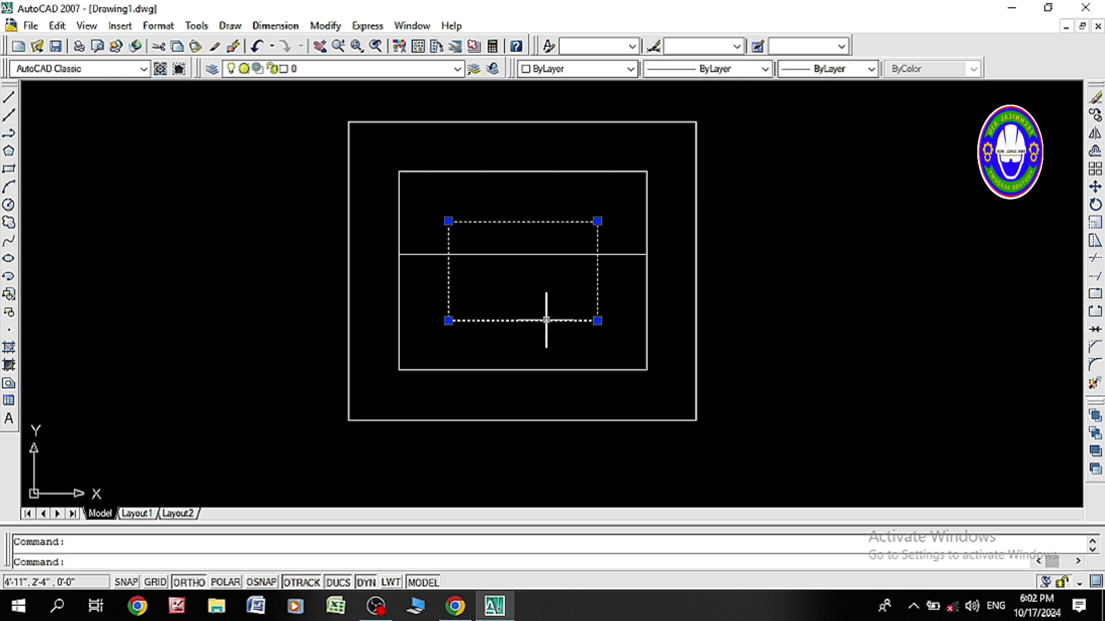
pyautogui.click(427, 203)
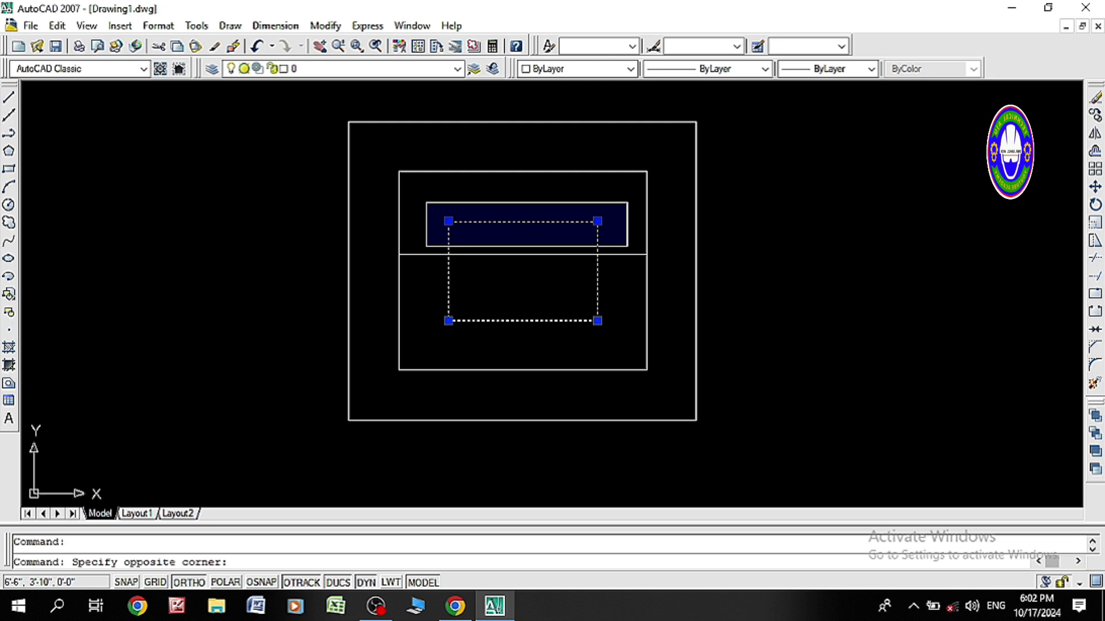
pyautogui.click(628, 246)
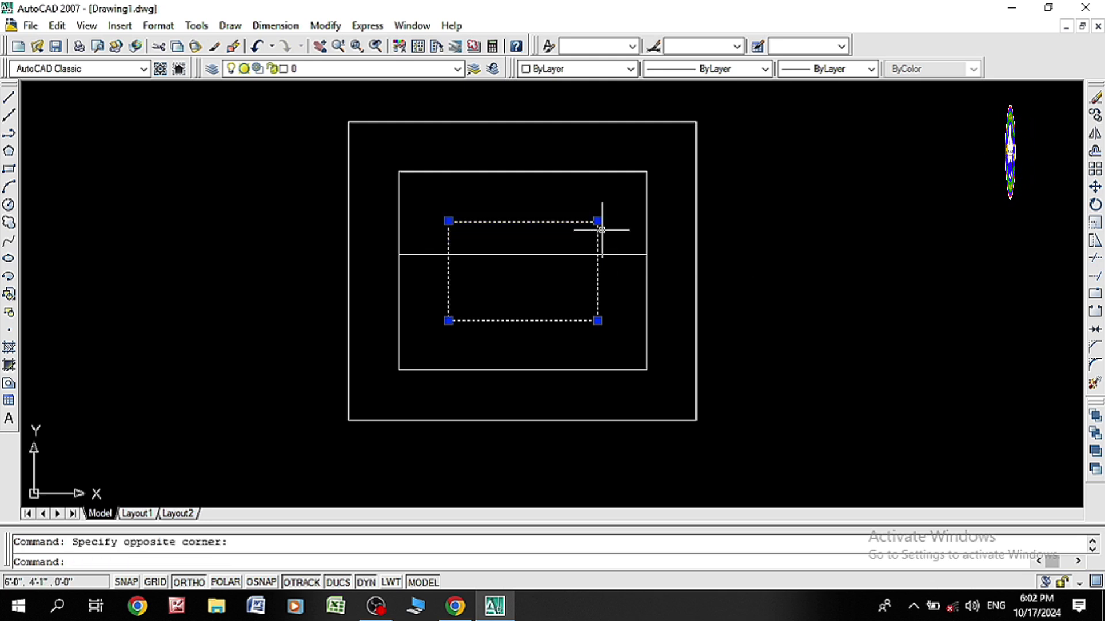
pyautogui.press('Delete')
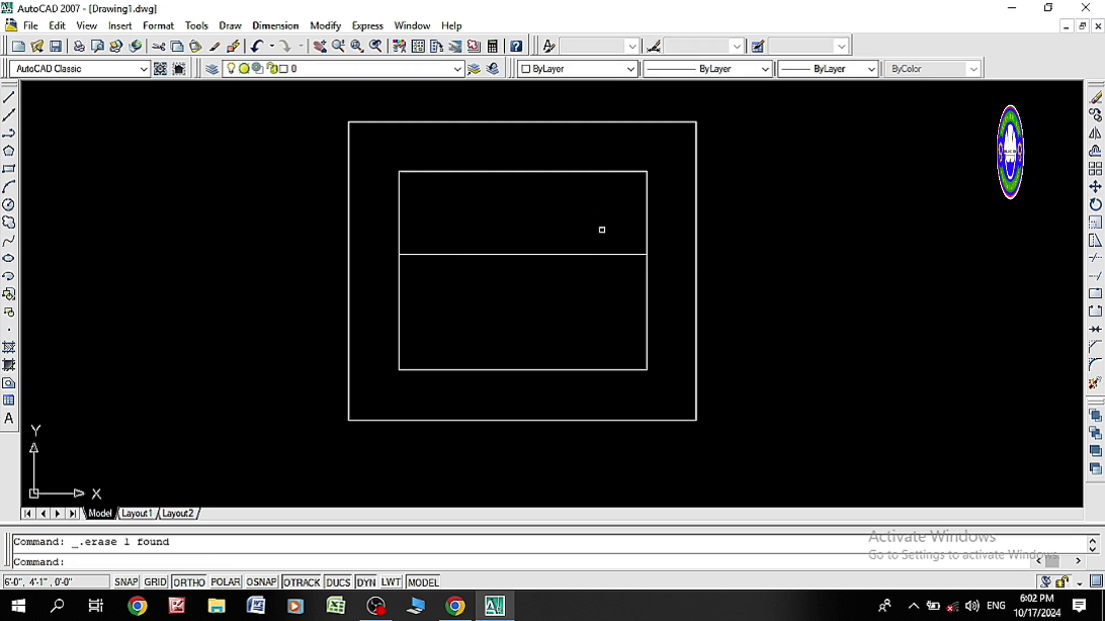
pyautogui.hotkey('ctrl', 'z')
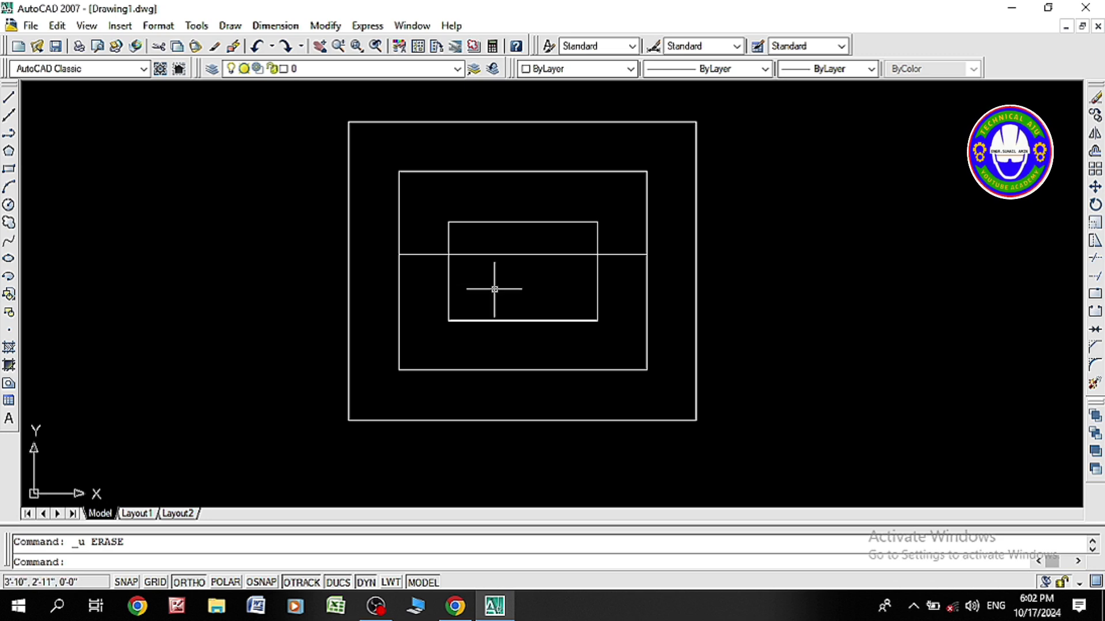
# Step: Trim the inner rectangle's top edge and its side segments above the horizontal line
pyautogui.write('tr')
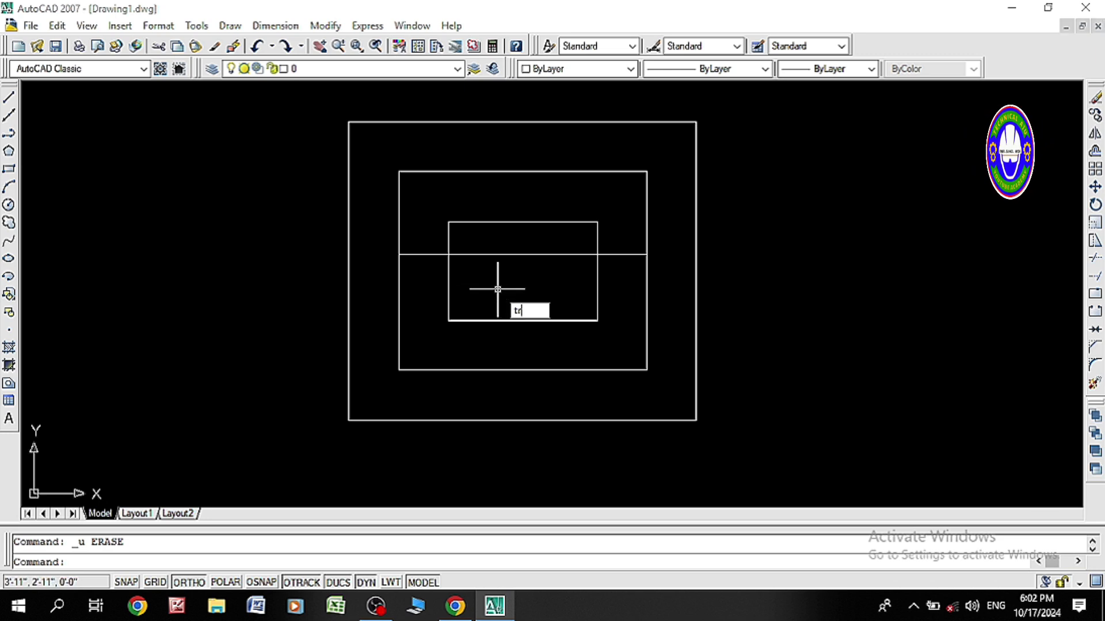
pyautogui.press('Return')
pyautogui.press('Return')
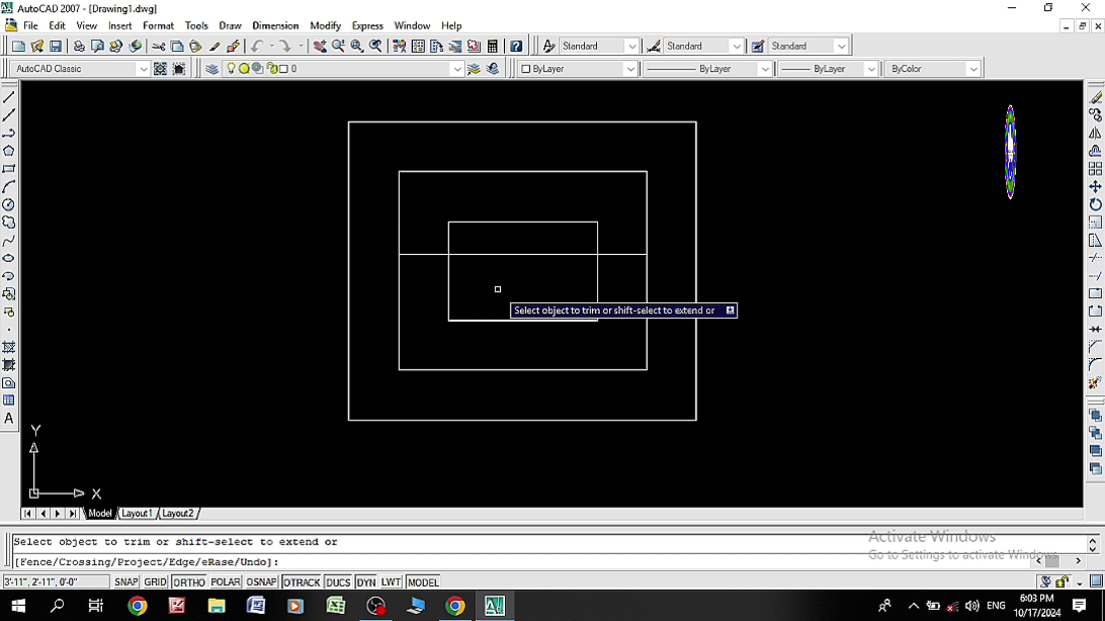
pyautogui.click(527, 221)
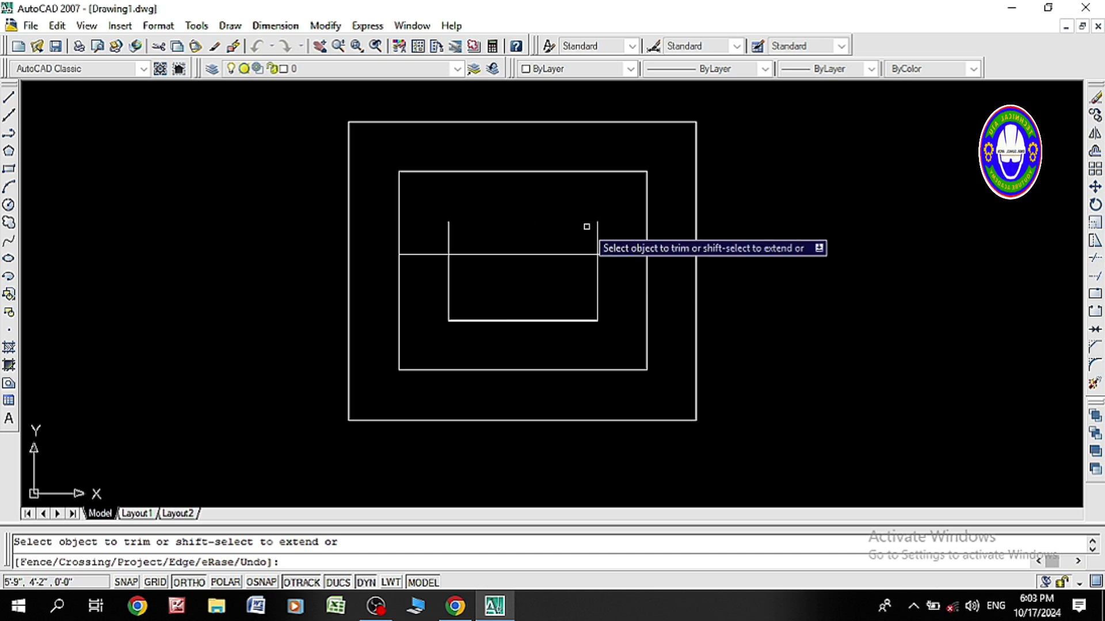
pyautogui.click(598, 254)
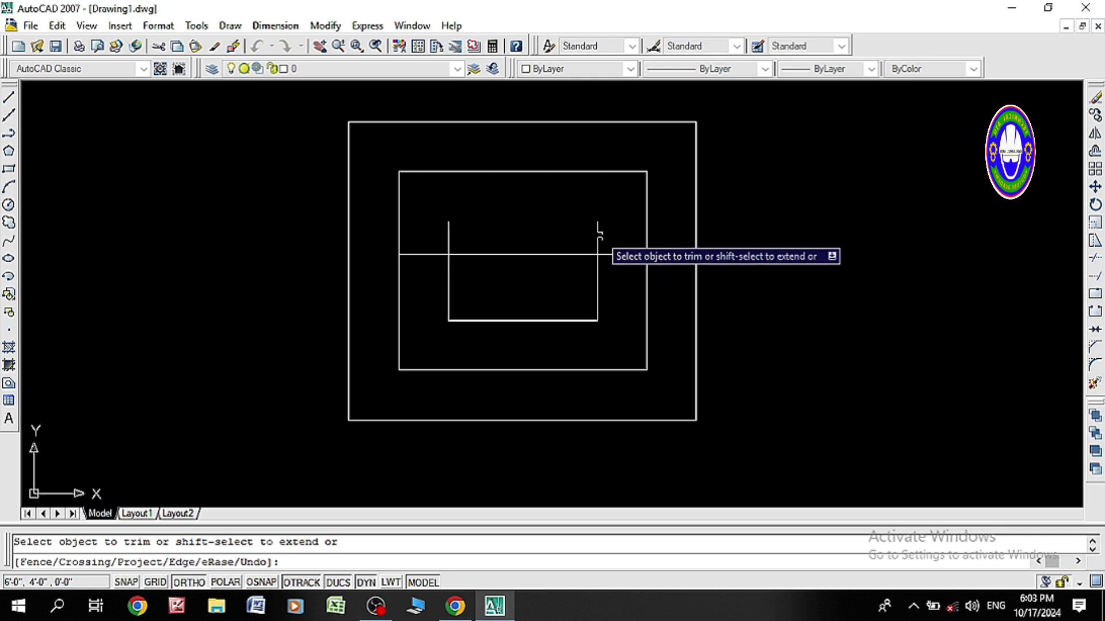
pyautogui.click(596, 232)
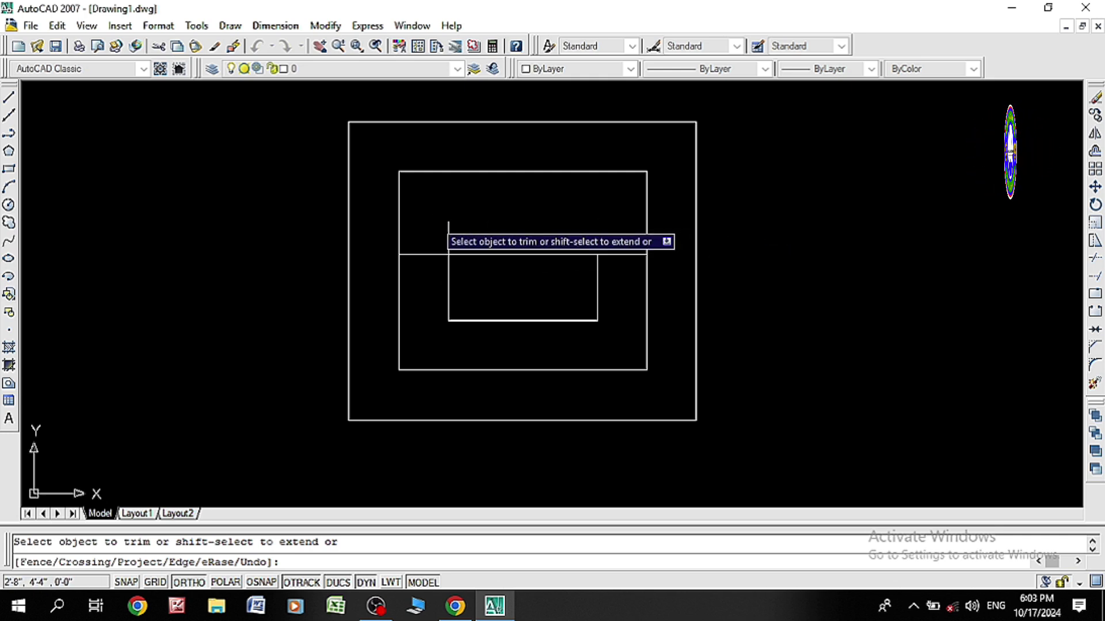
pyautogui.click(449, 226)
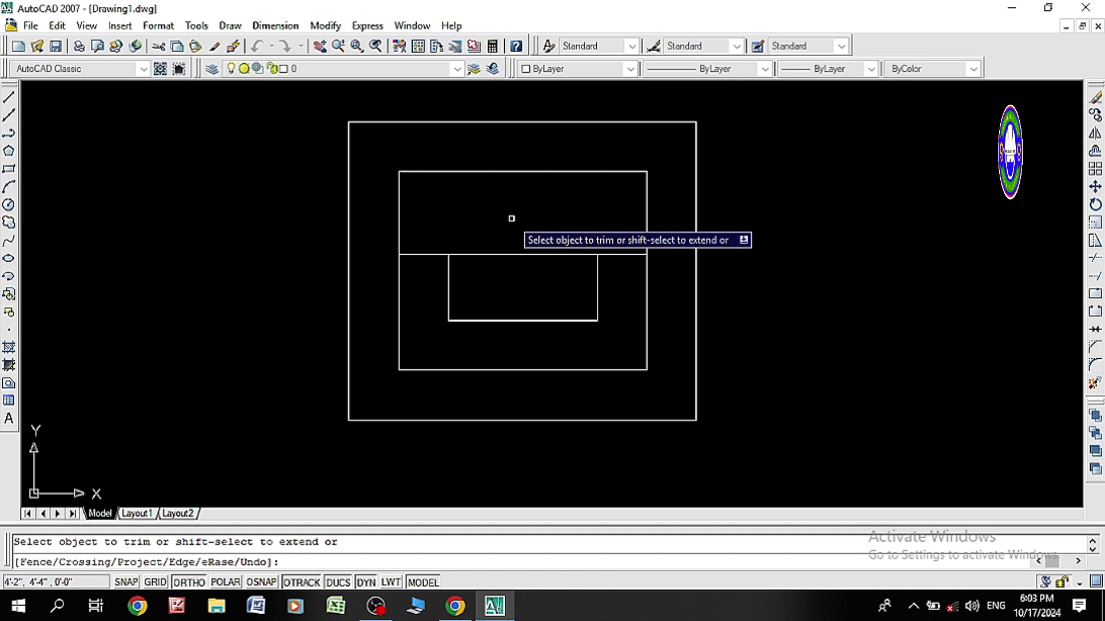
pyautogui.press('Escape')
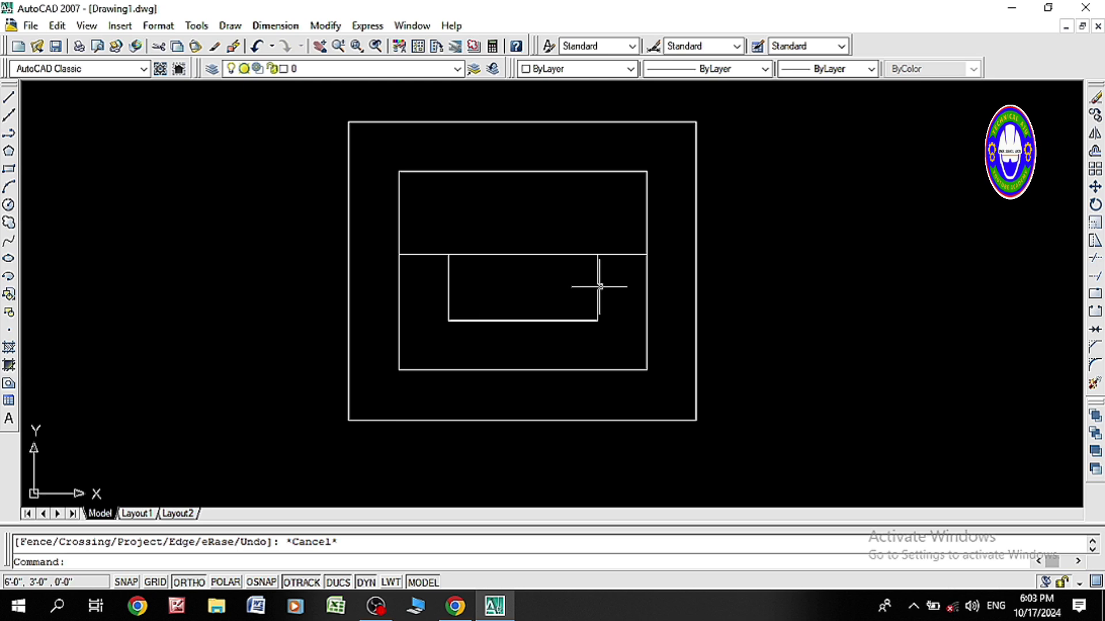
pyautogui.click(399, 305)
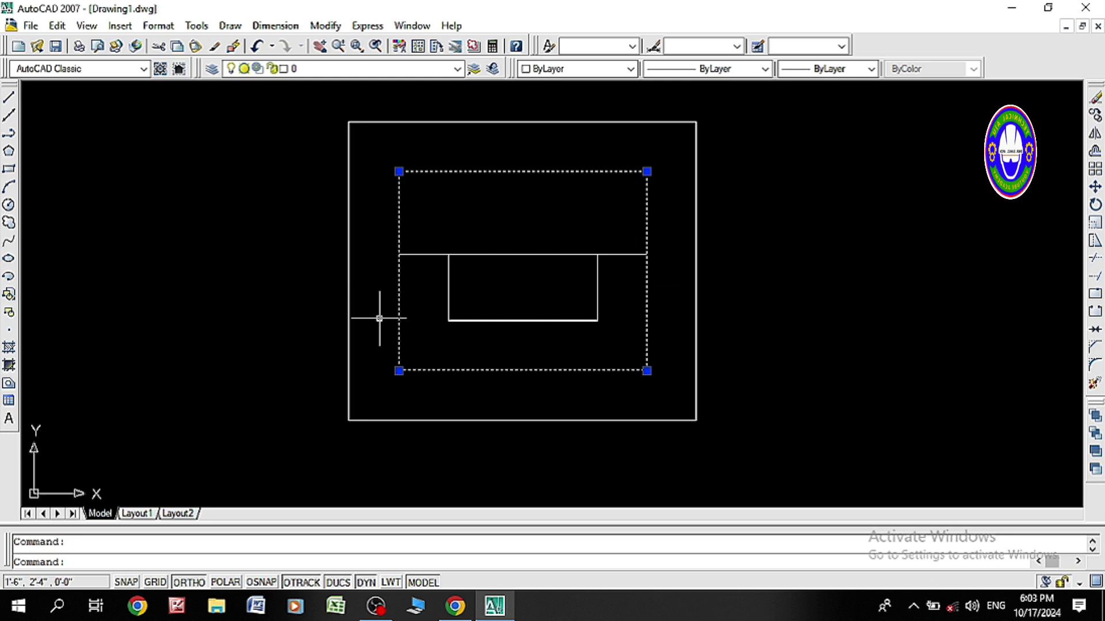
pyautogui.press('Escape')
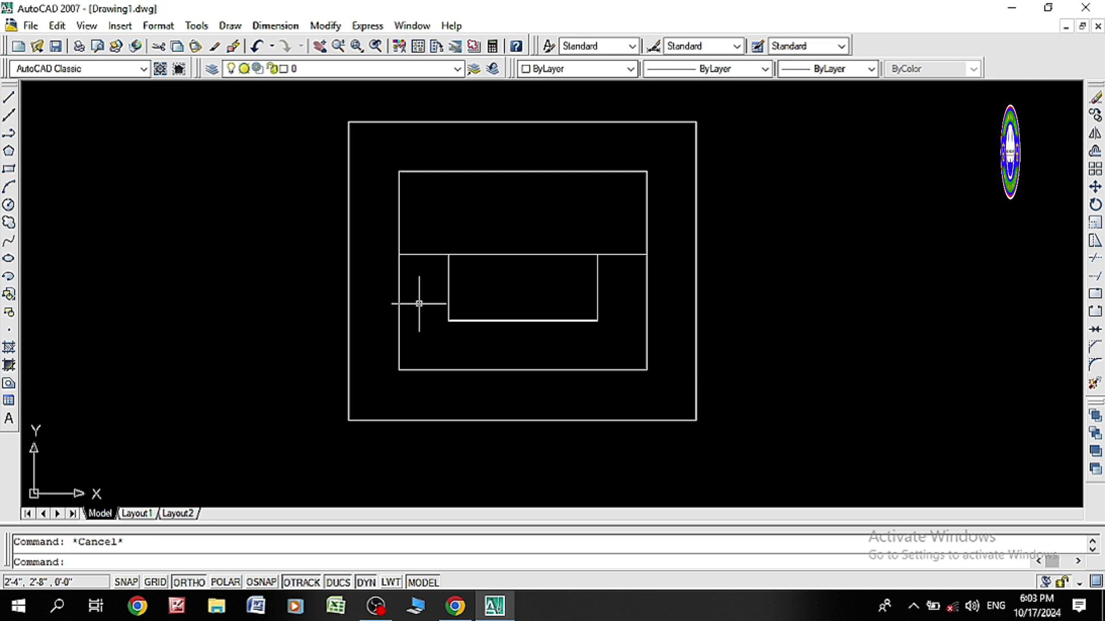
pyautogui.click(414, 255)
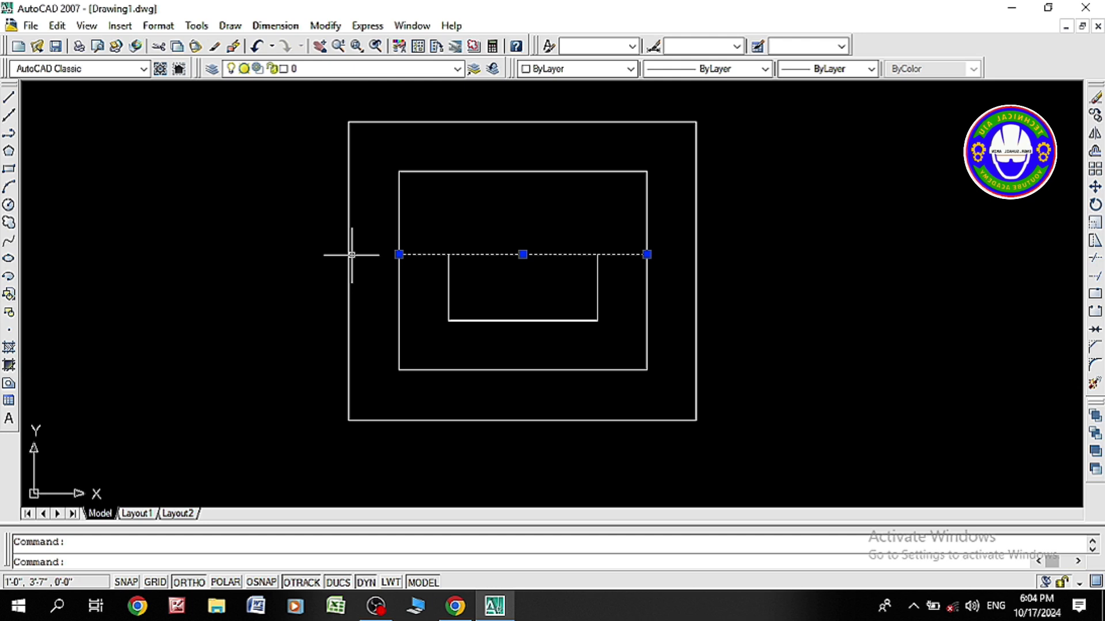
pyautogui.click(399, 253)
pyautogui.press('Escape')
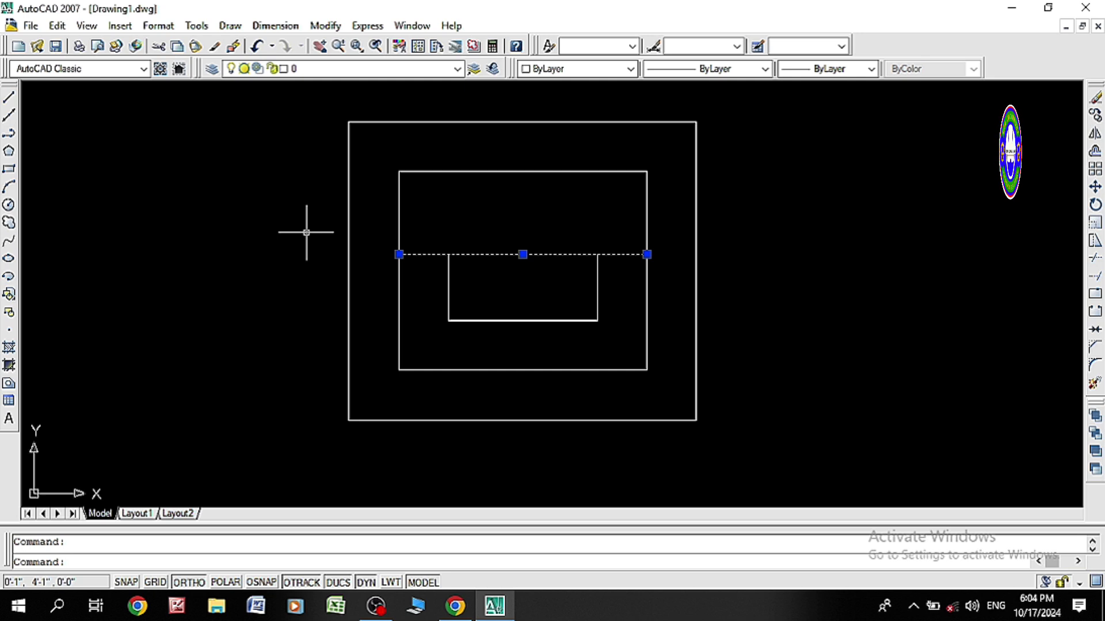
pyautogui.press('Escape')
pyautogui.write('ex')
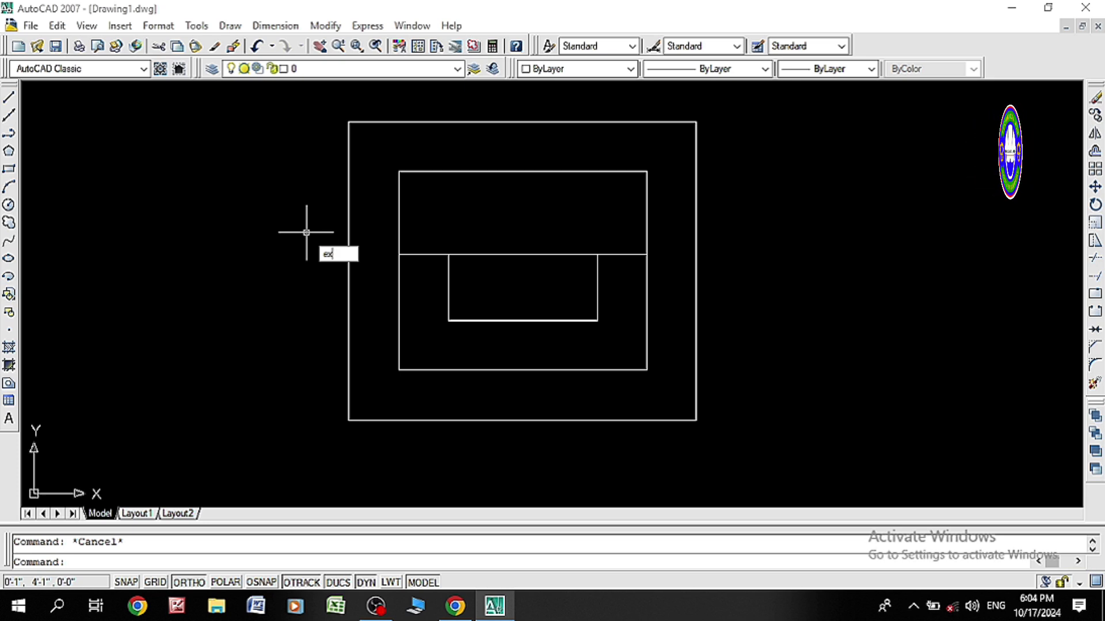
# Step: Extend the horizontal line's left end to the outer rectangle
pyautogui.press('Return')
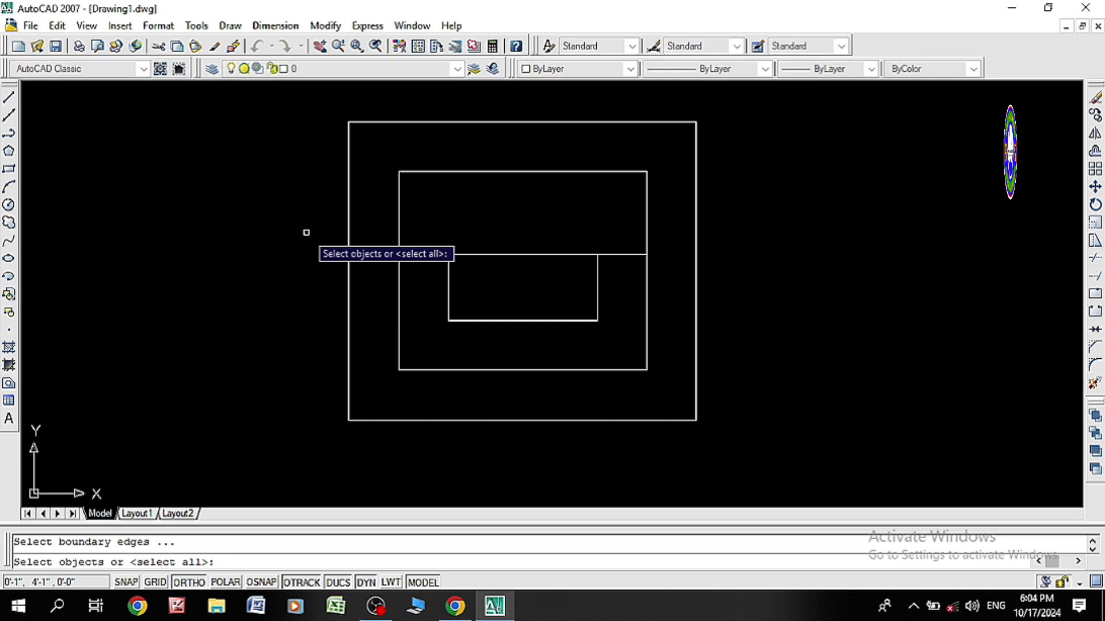
pyautogui.press('Return')
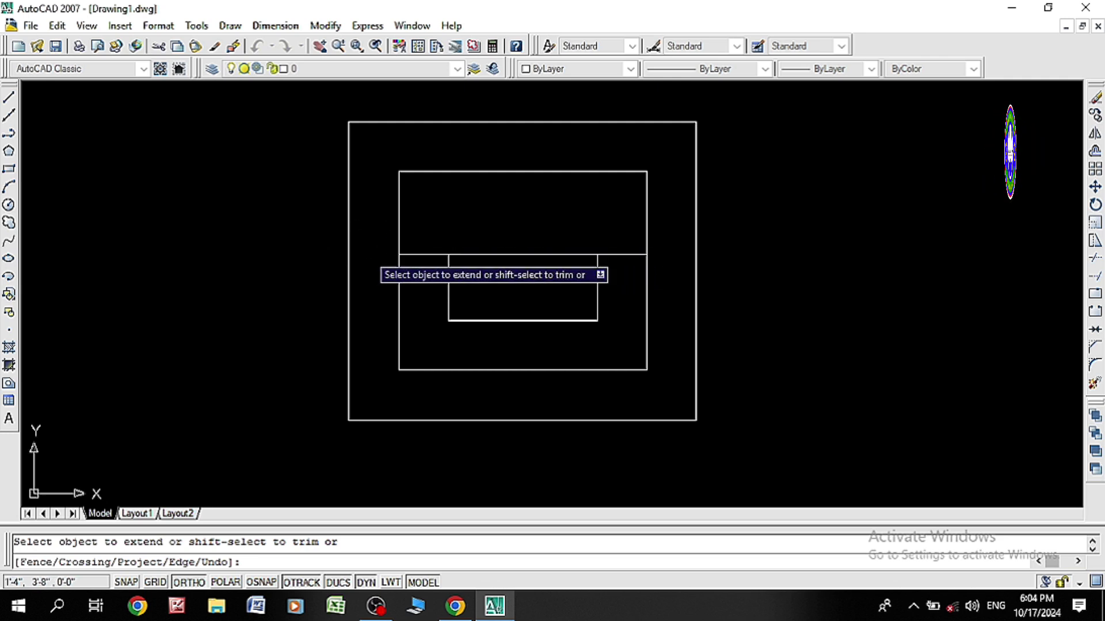
pyautogui.click(408, 254)
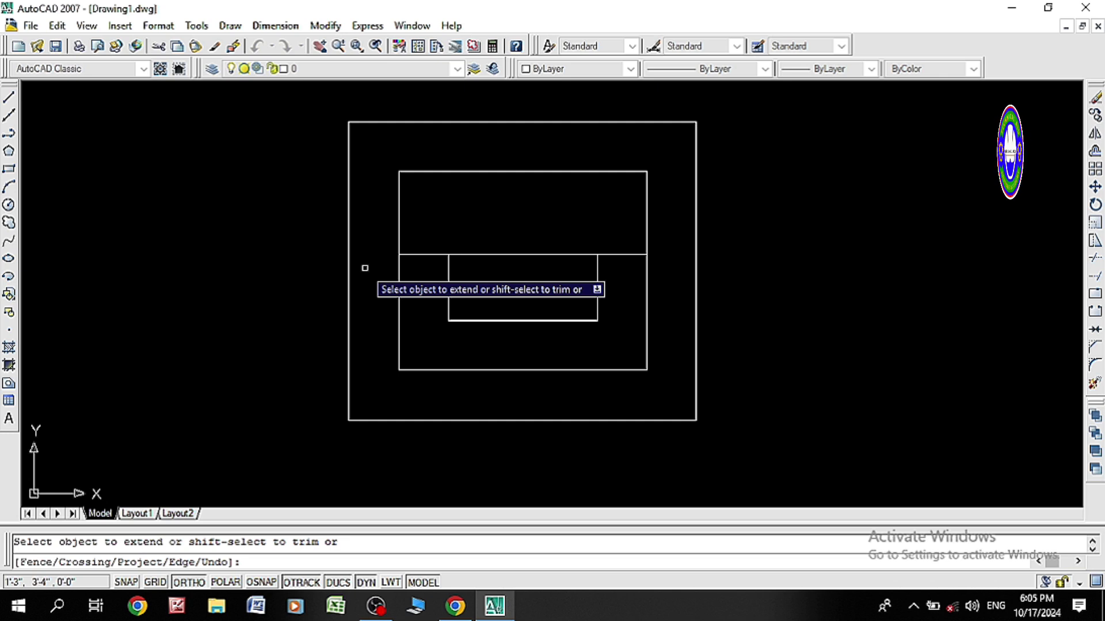
pyautogui.click(410, 255)
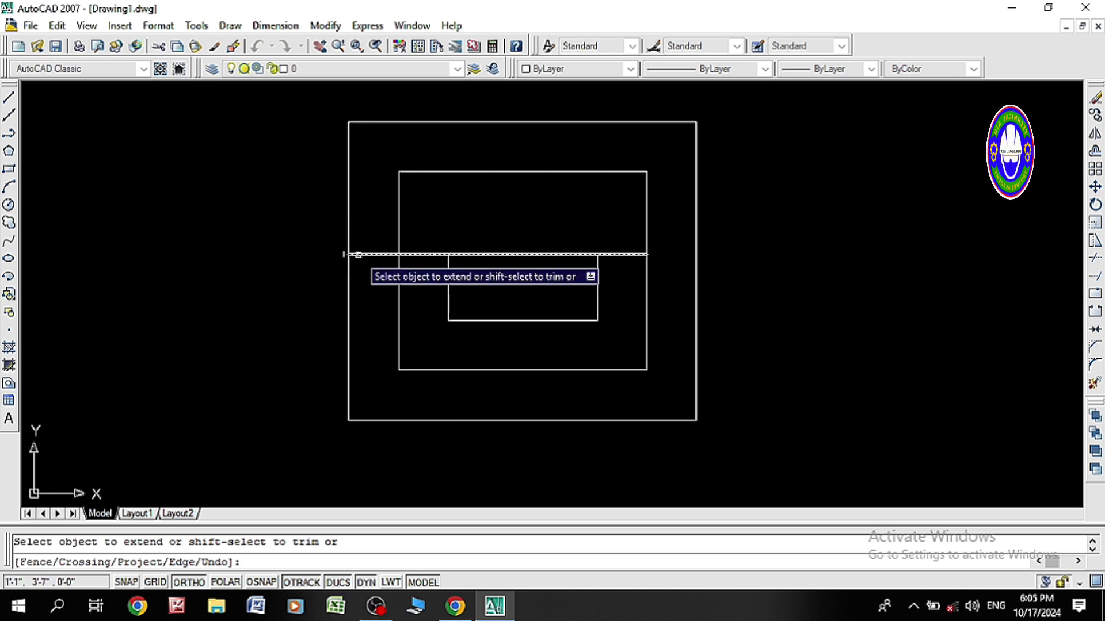
# Step: Extend the horizontal line's right end to the outer rectangle as well
pyautogui.scroll(5, 354, 254)
pyautogui.scroll(-5, 349, 245)
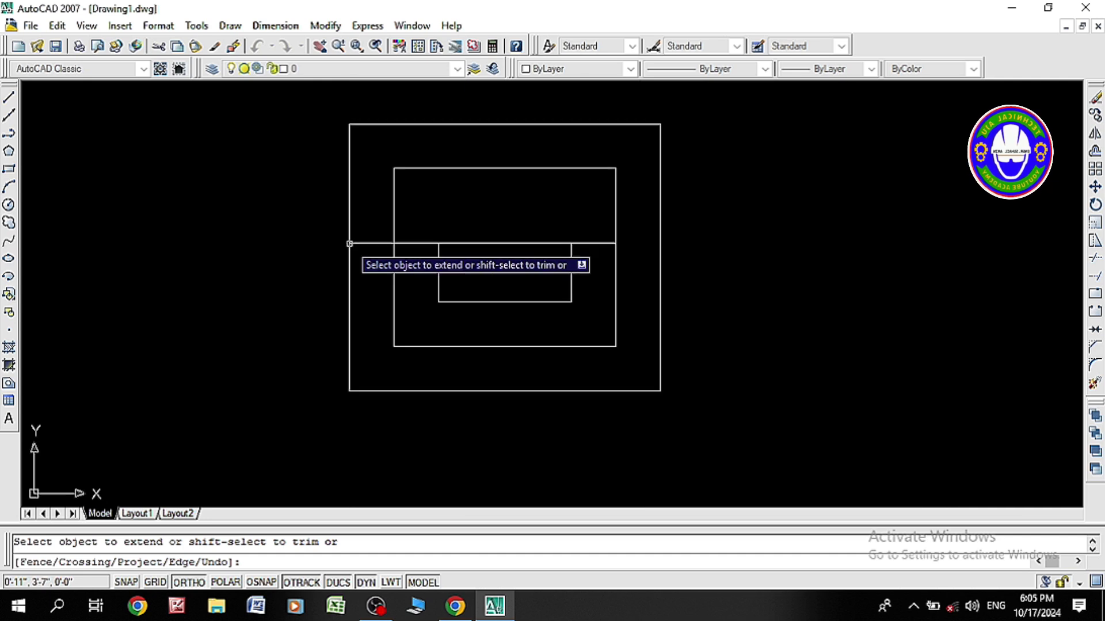
pyautogui.moveTo(523, 230); pyautogui.dragTo(370, 247, button='middle')
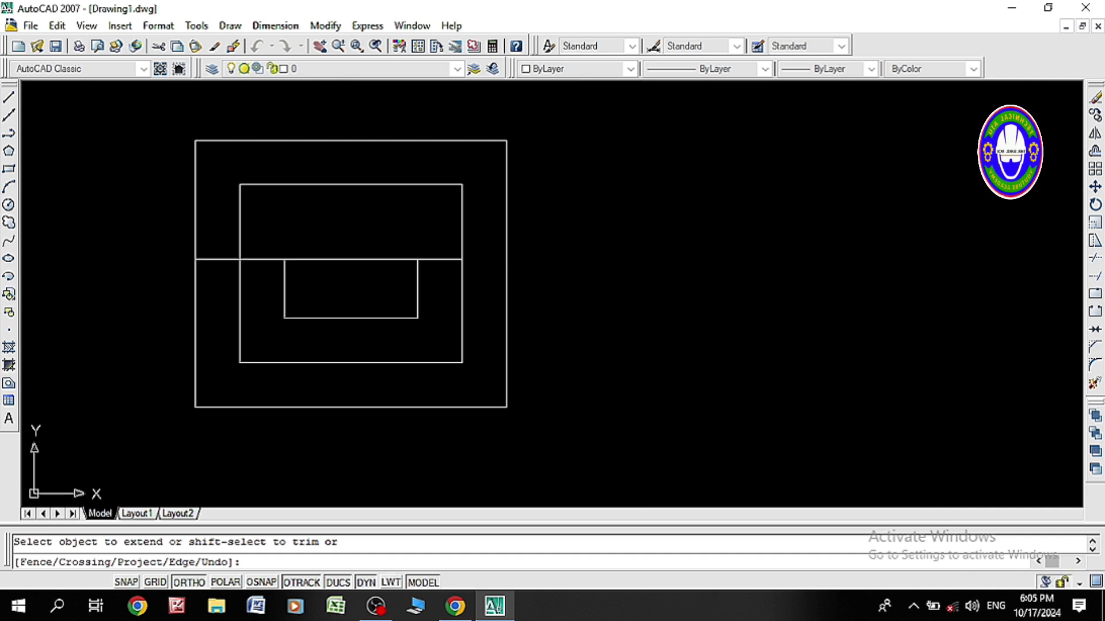
pyautogui.scroll(3, 459, 246)
pyautogui.scroll(2, 459, 246)
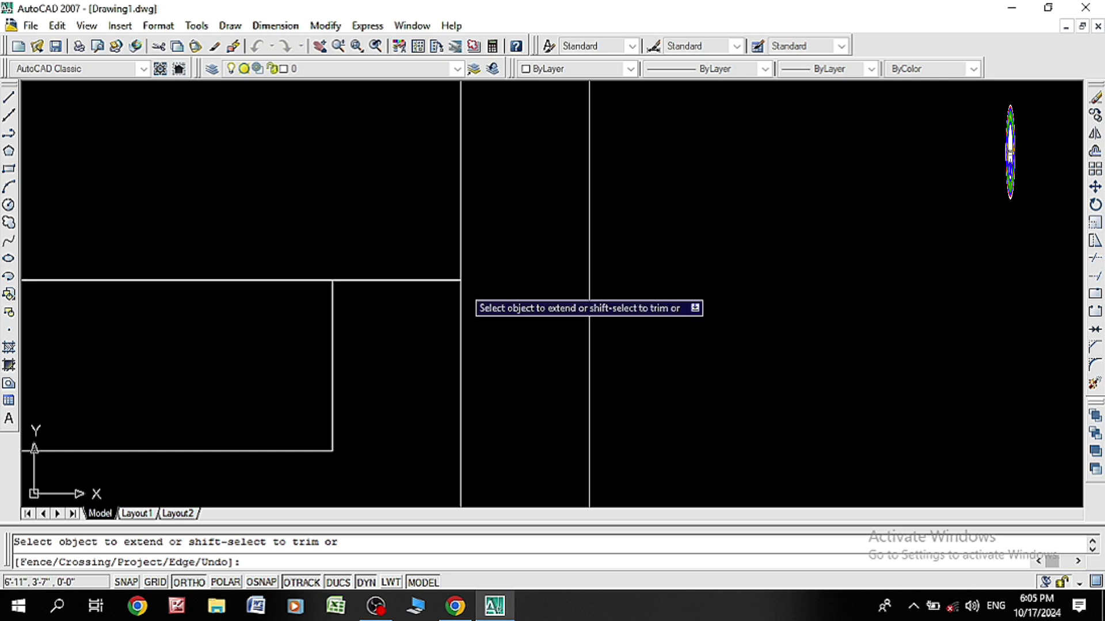
pyautogui.click(449, 276)
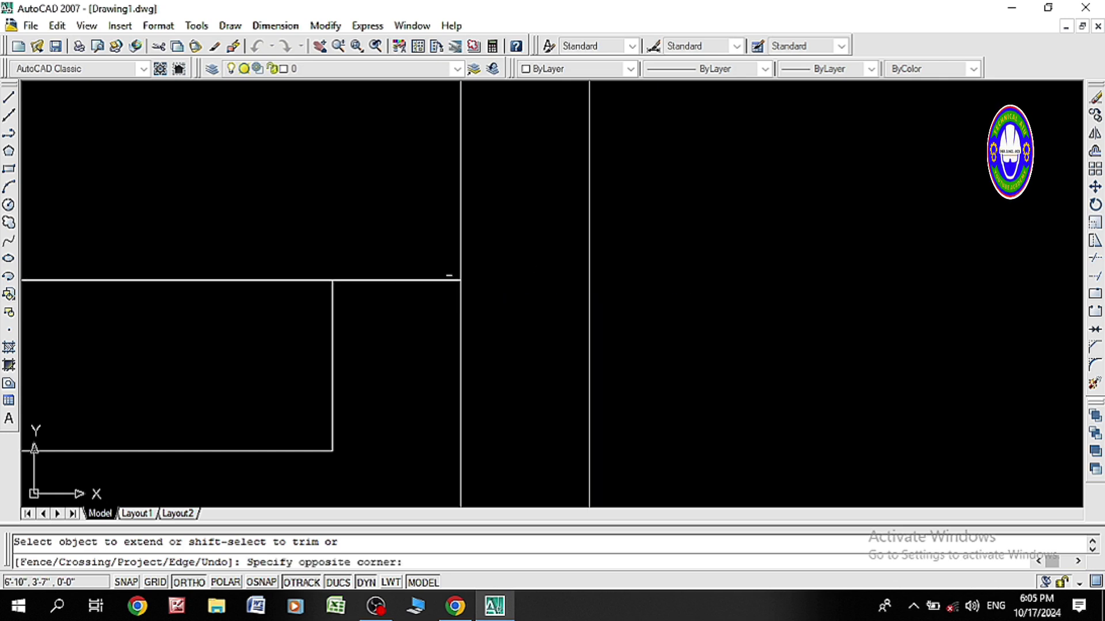
pyautogui.click(451, 283)
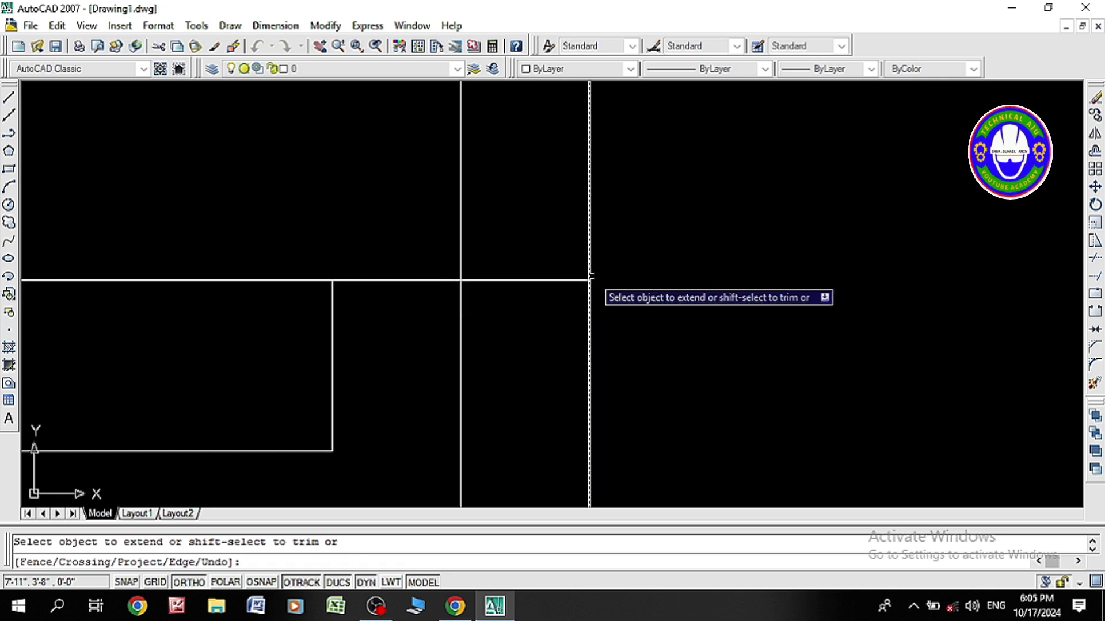
pyautogui.scroll(-1, 588, 279)
pyautogui.scroll(-4, 588, 279)
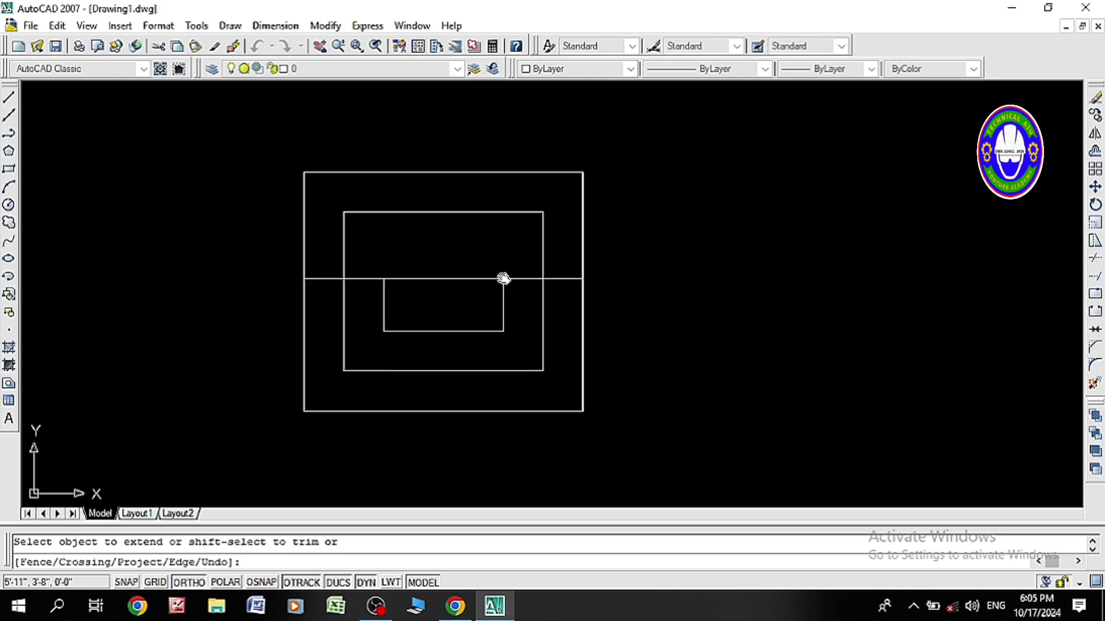
pyautogui.moveTo(504, 279); pyautogui.dragTo(620, 217, button='middle')
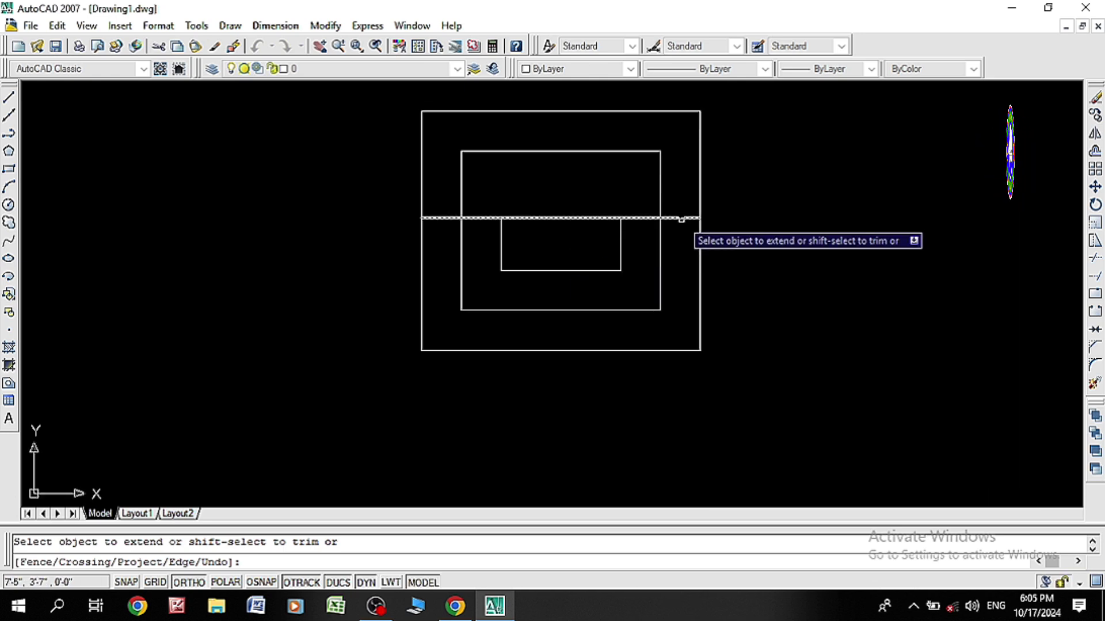
pyautogui.press('Escape')
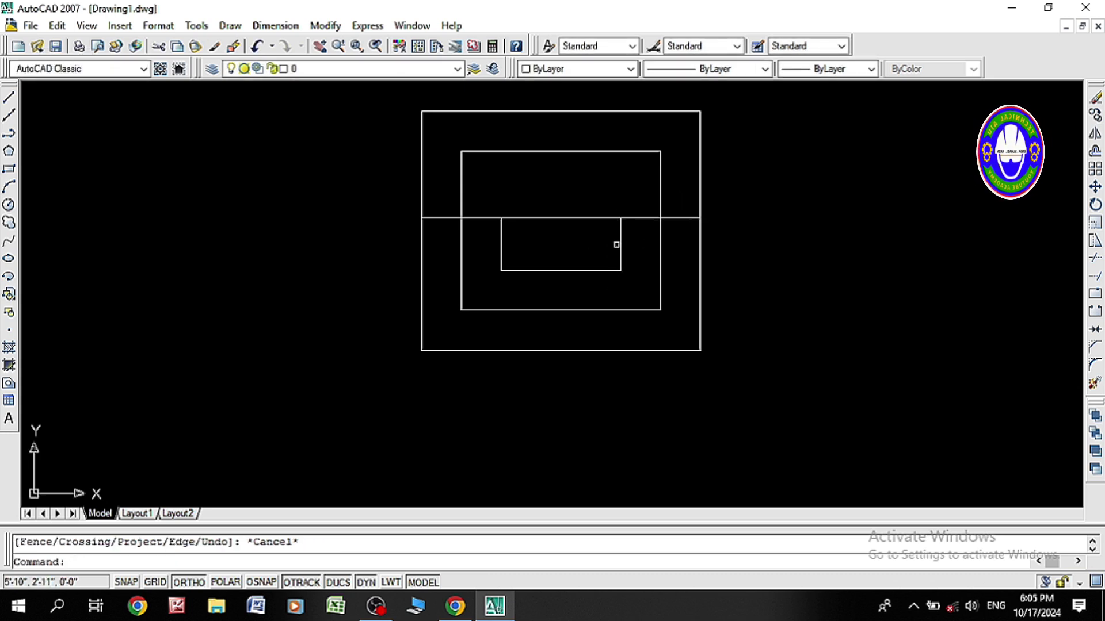
pyautogui.click(693, 218)
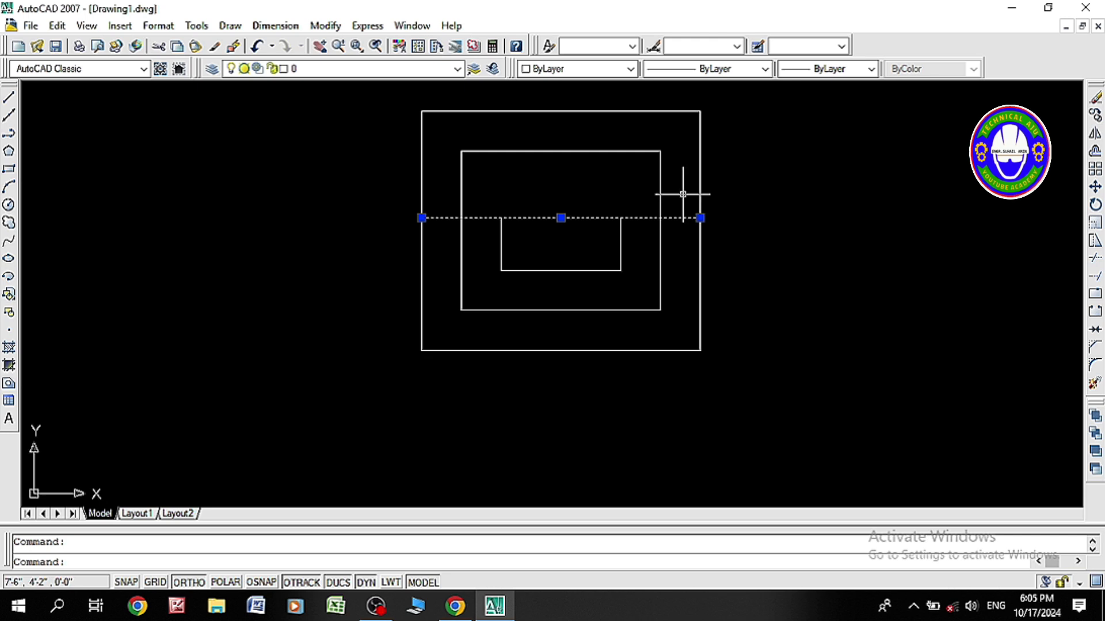
pyautogui.click(665, 212)
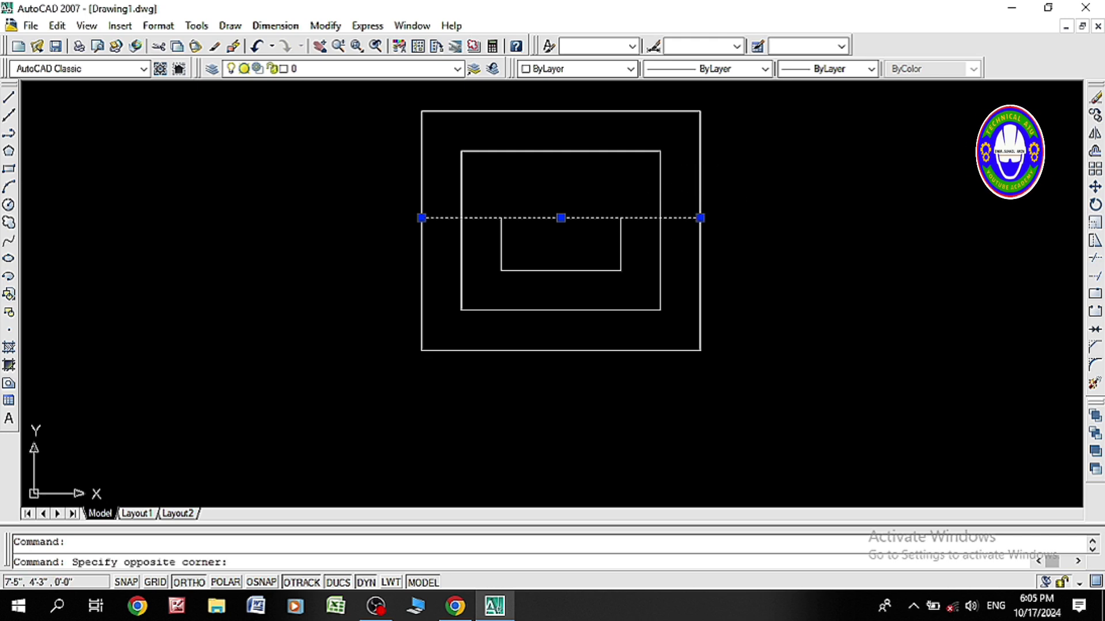
pyautogui.press('Escape')
pyautogui.press('Escape')
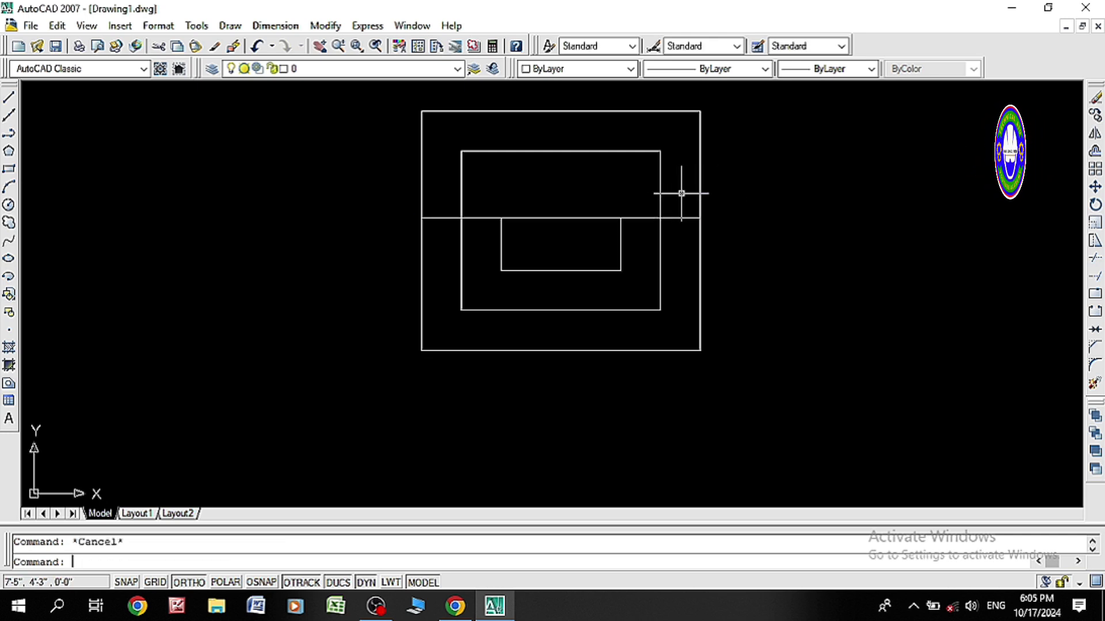
pyautogui.write('e')
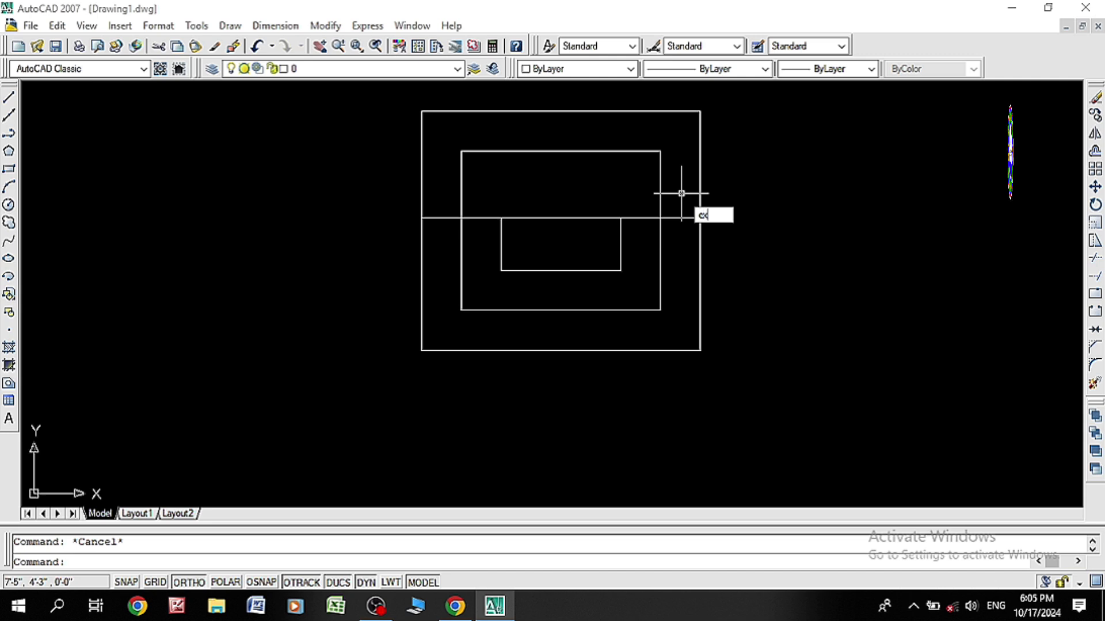
pyautogui.write('x')
pyautogui.press('Return')
pyautogui.press('Return')
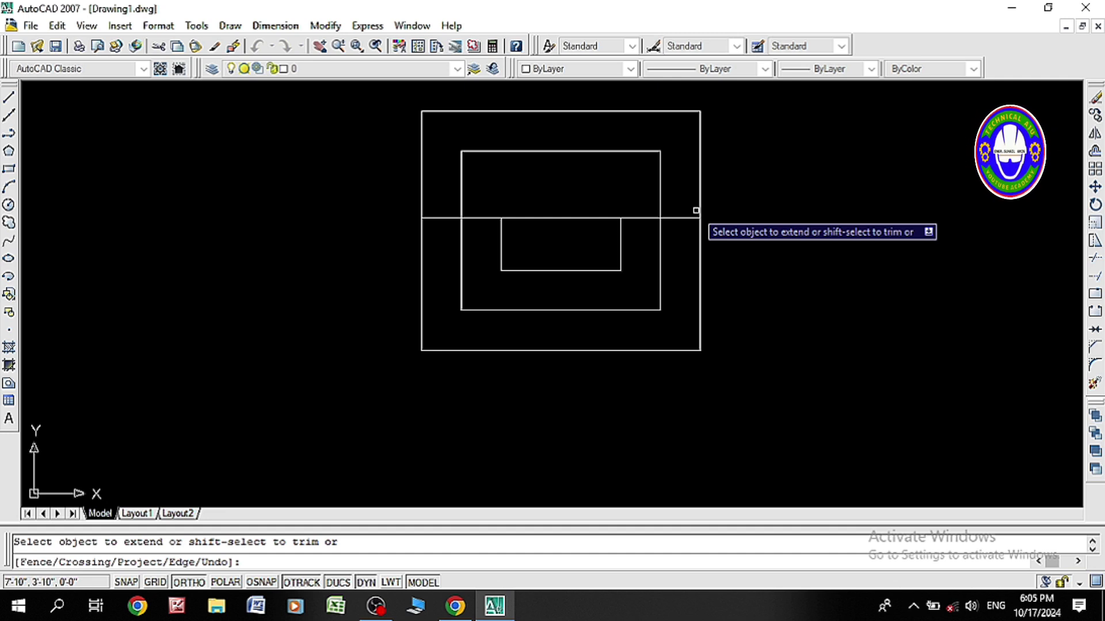
pyautogui.press('Escape')
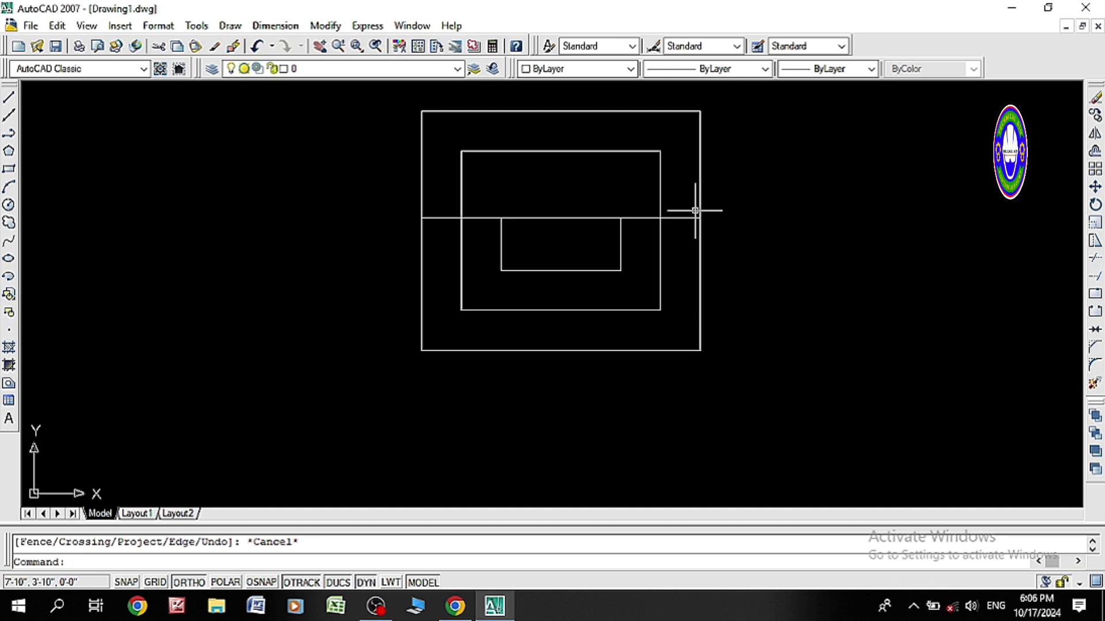
# Step: Draw a short vertical boundary line right of the outer rectangle, reaching below the horizontal line
pyautogui.write('l')
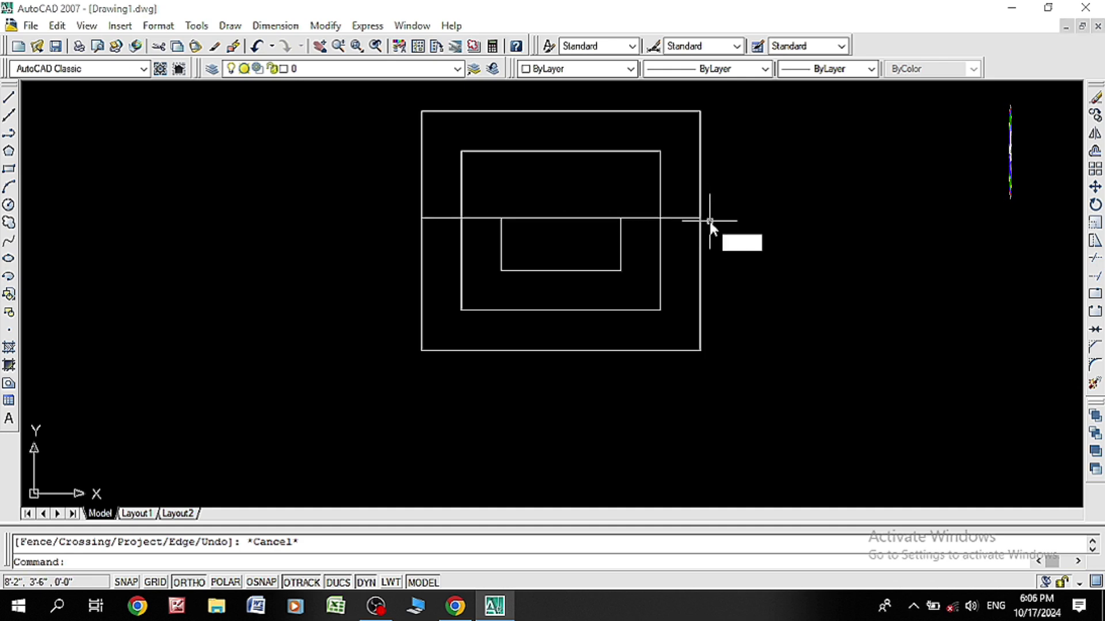
pyautogui.press('Return')
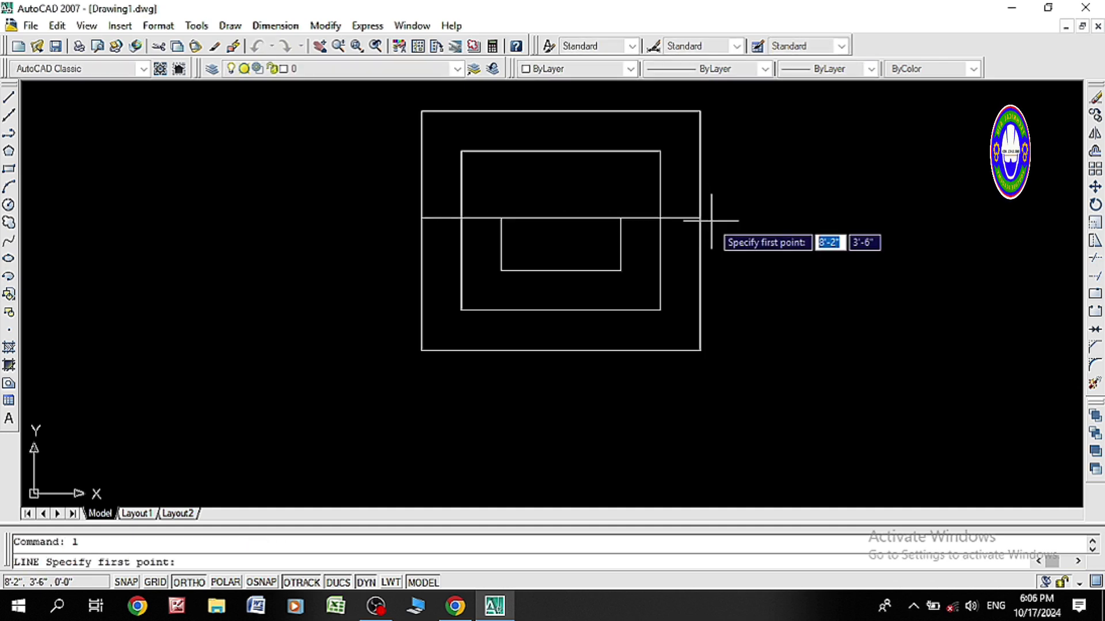
pyautogui.click(741, 186)
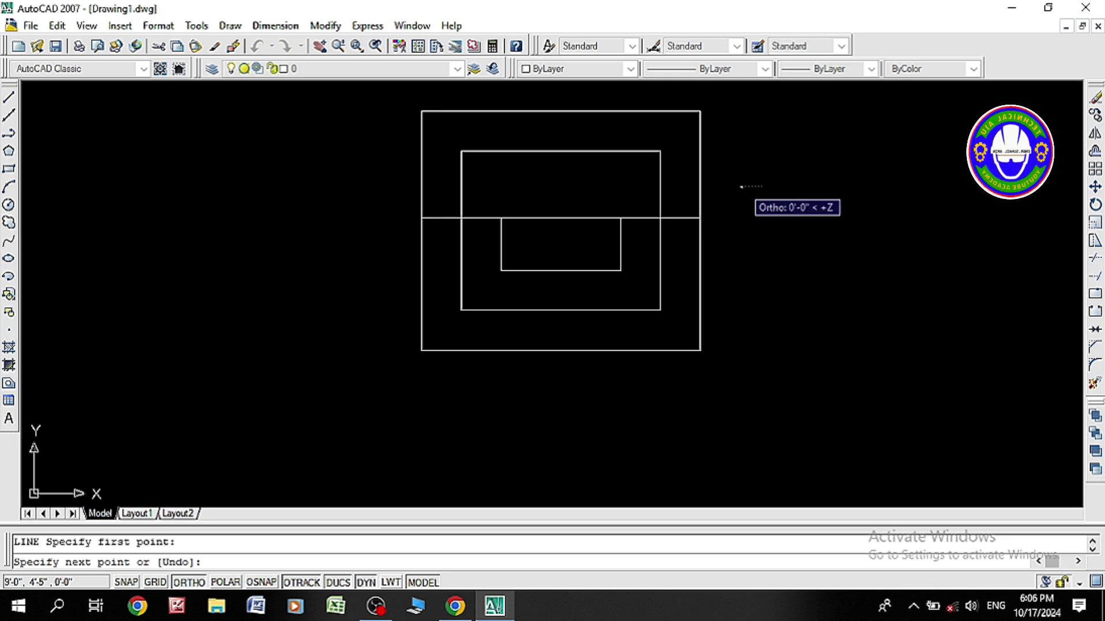
pyautogui.click(742, 229)
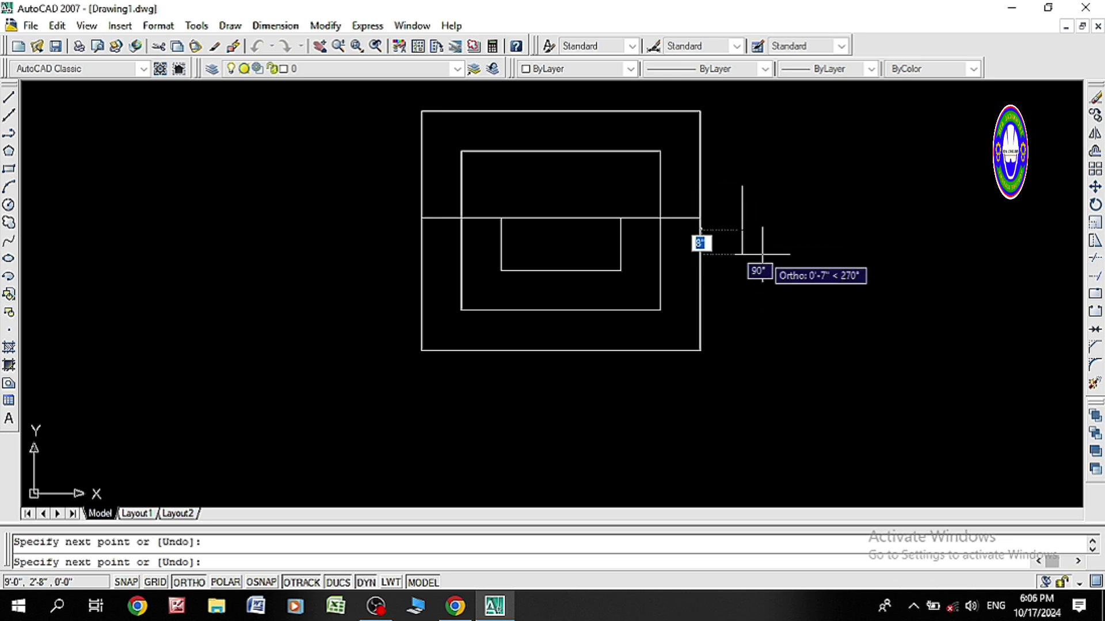
pyautogui.press('Escape')
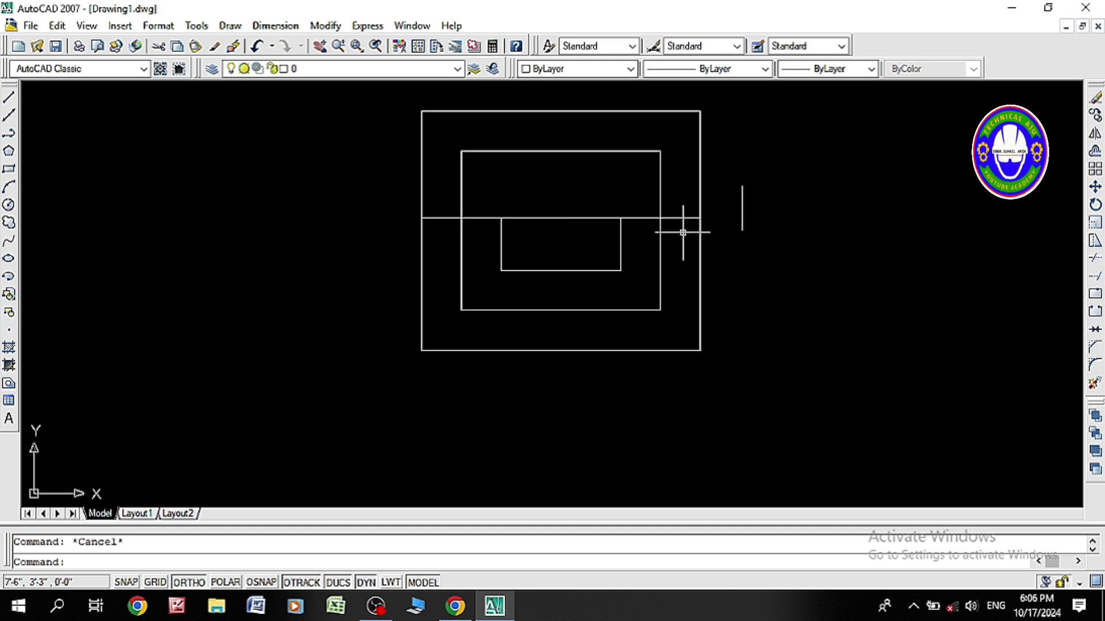
pyautogui.write('ex')
pyautogui.press('Return')
pyautogui.press('Return')
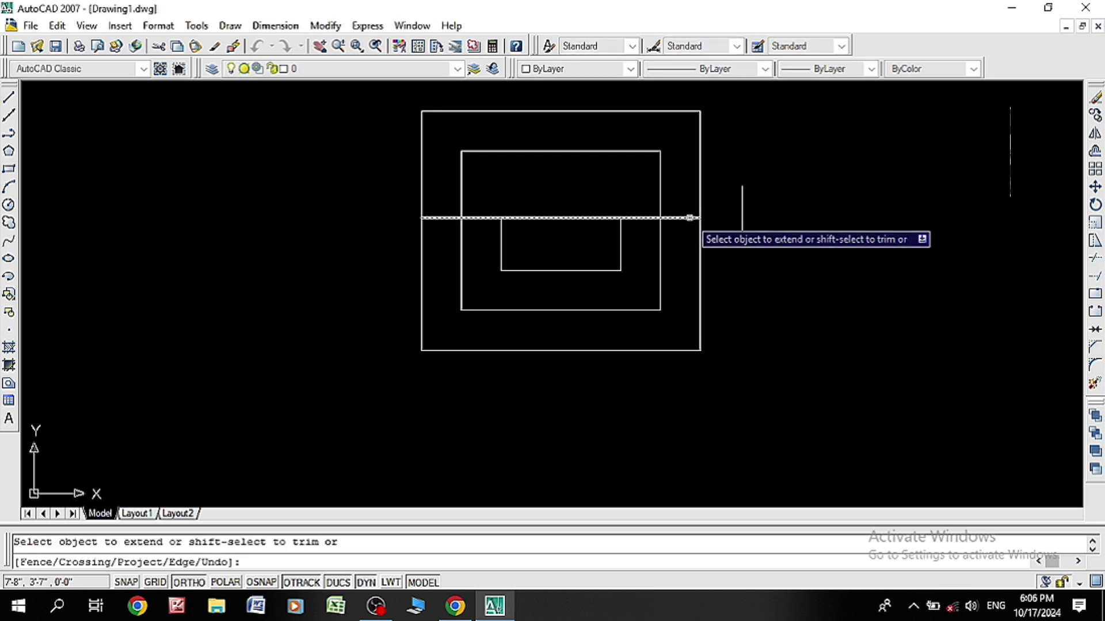
# Step: Extend the horizontal line to the short vertical line, then delete that boundary line
pyautogui.click(690, 217)
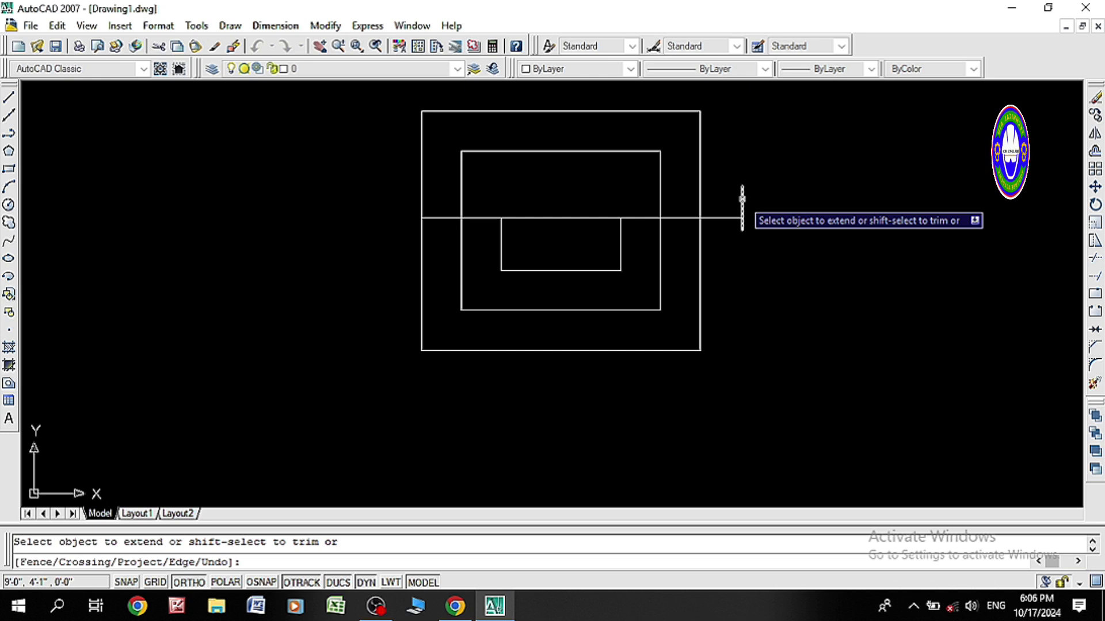
pyautogui.press('Escape')
pyautogui.click(742, 199)
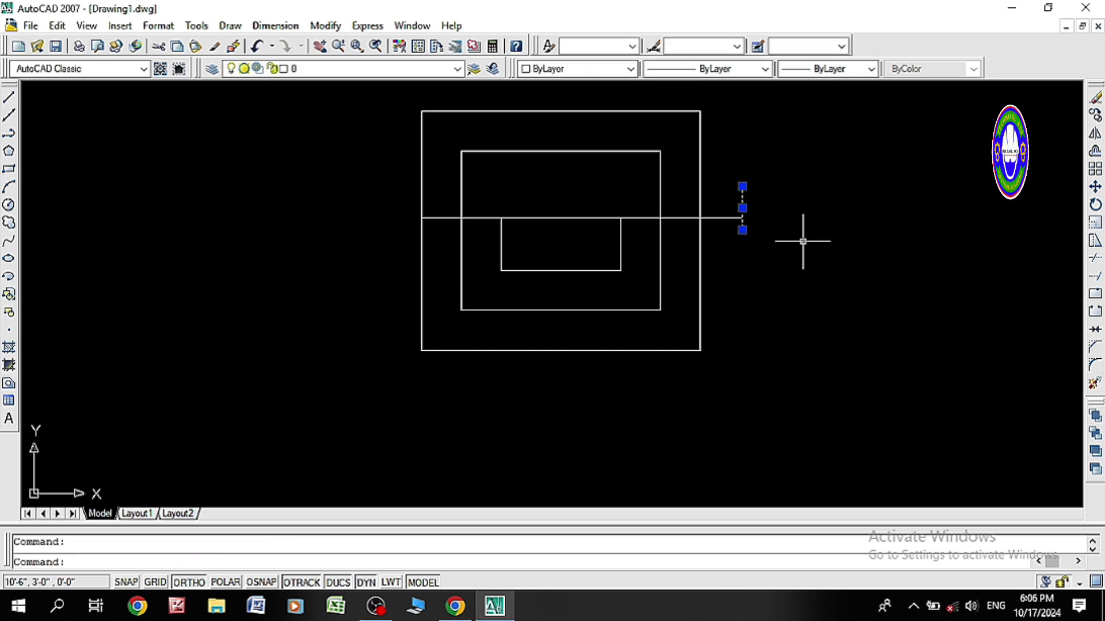
pyautogui.press('Delete')
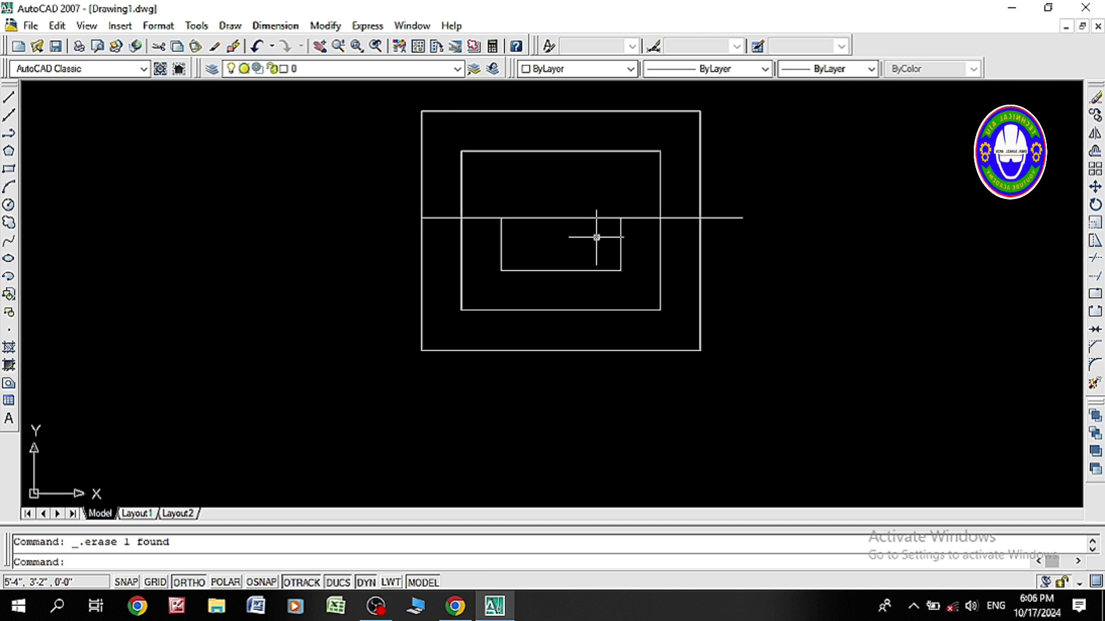
pyautogui.click(652, 111)
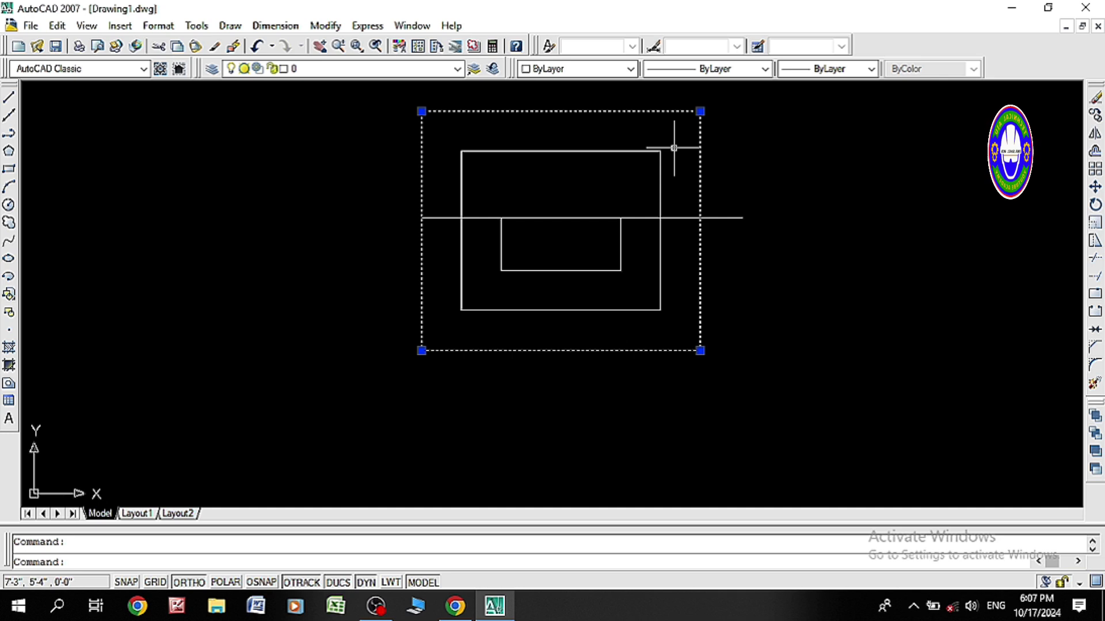
pyautogui.press('Escape')
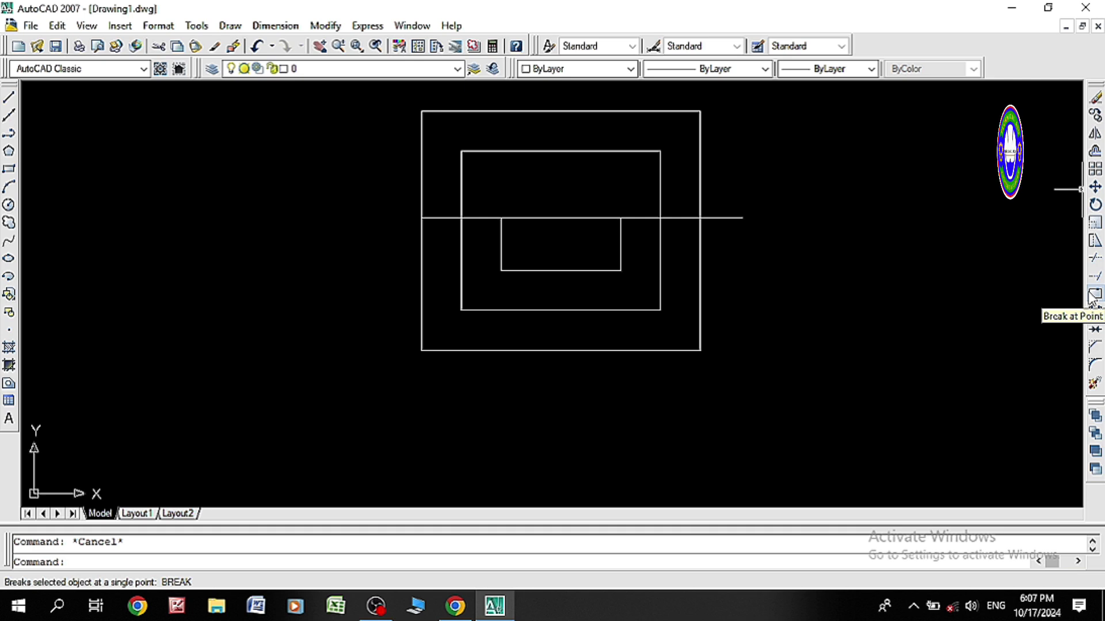
# Step: Break the outer rectangle at its top-left corner so its left edge is separate
pyautogui.click(1090, 299)
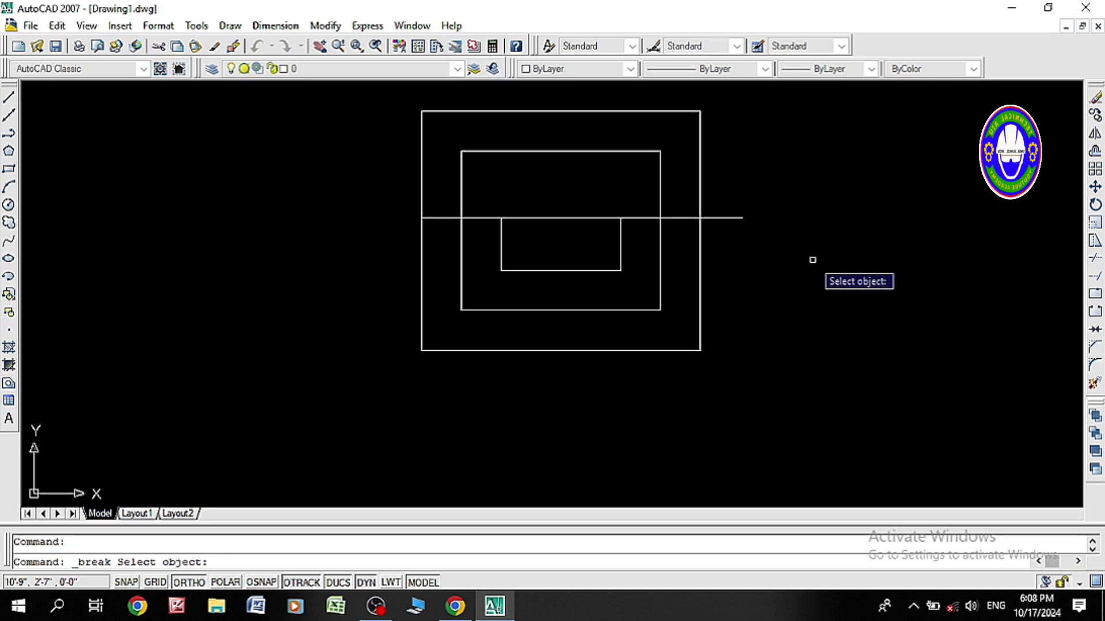
pyautogui.click(440, 109)
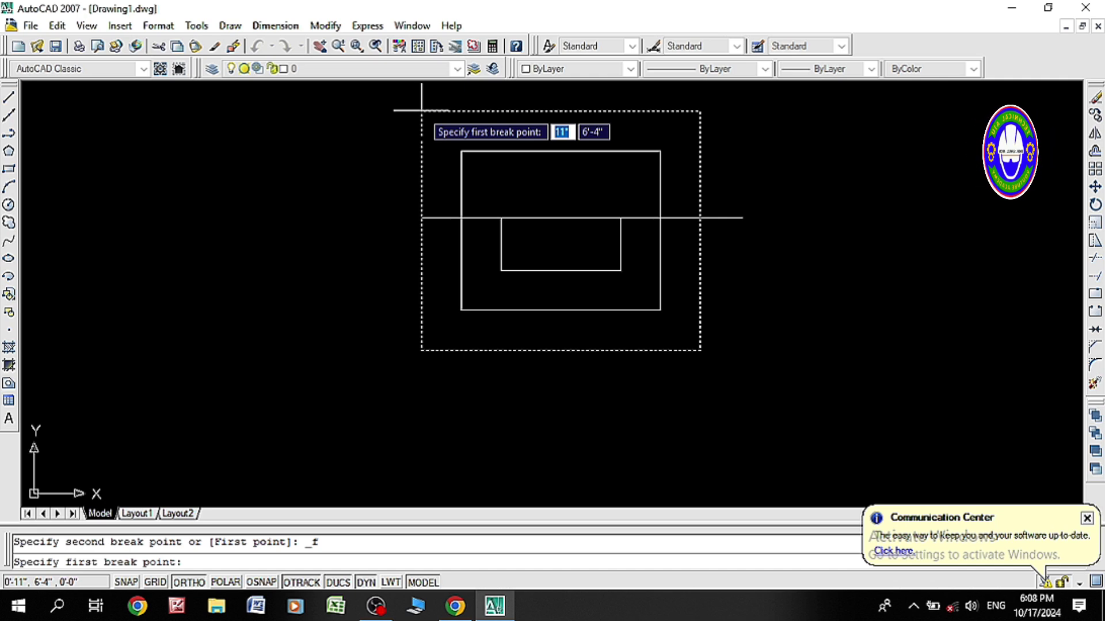
pyautogui.press('F6')
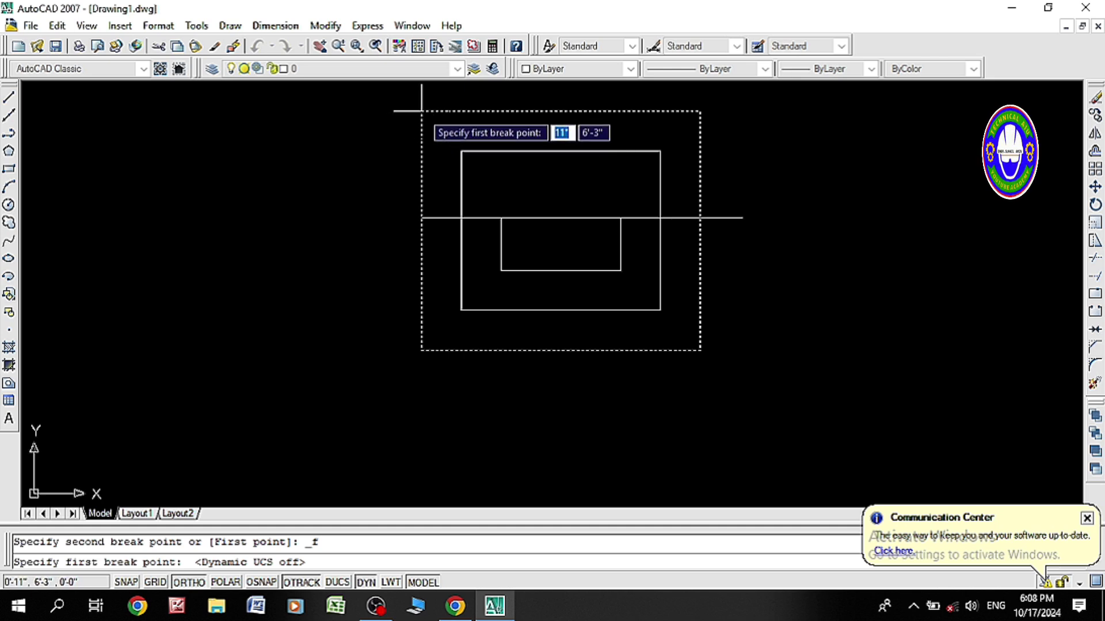
pyautogui.click(422, 111)
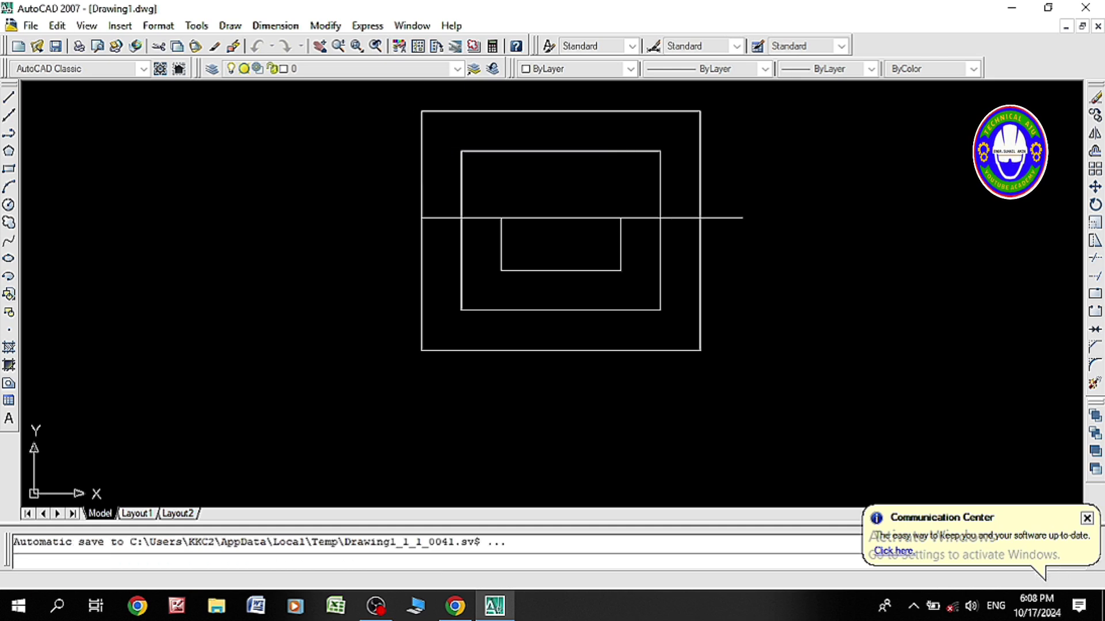
pyautogui.click(422, 122)
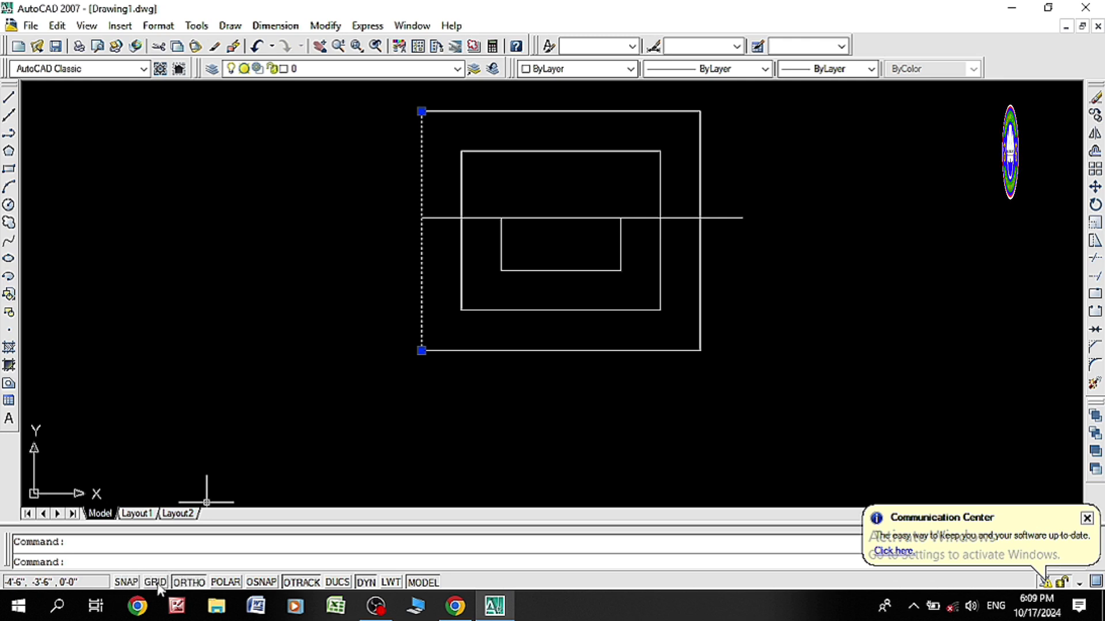
# Step: Turn on object snapping and select the outer rectangle's separated left edge
pyautogui.click(257, 583)
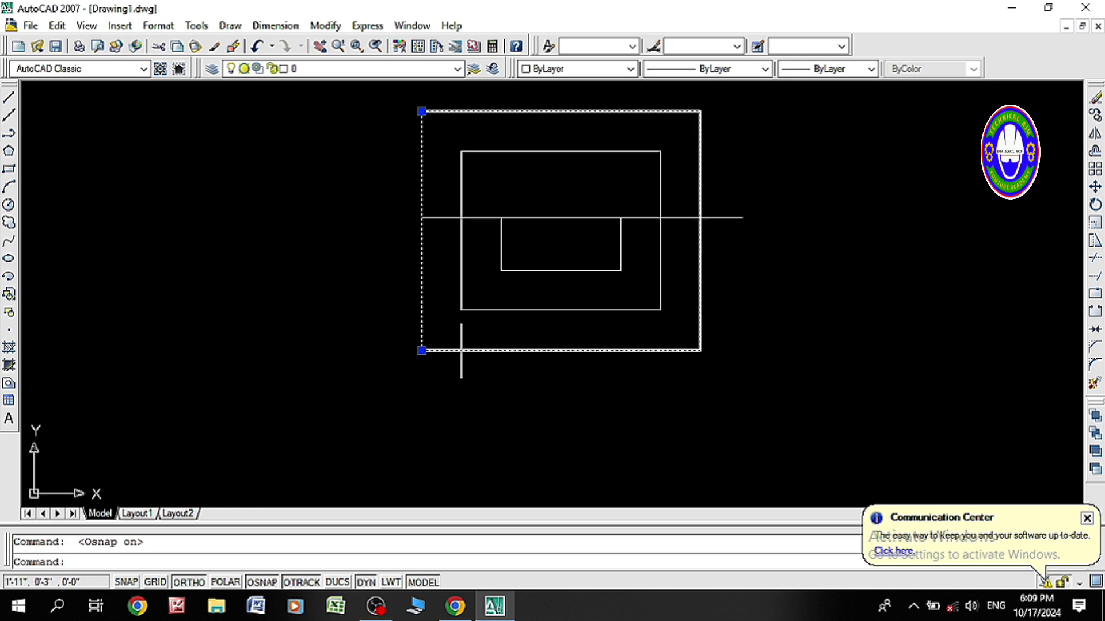
pyautogui.click(468, 387)
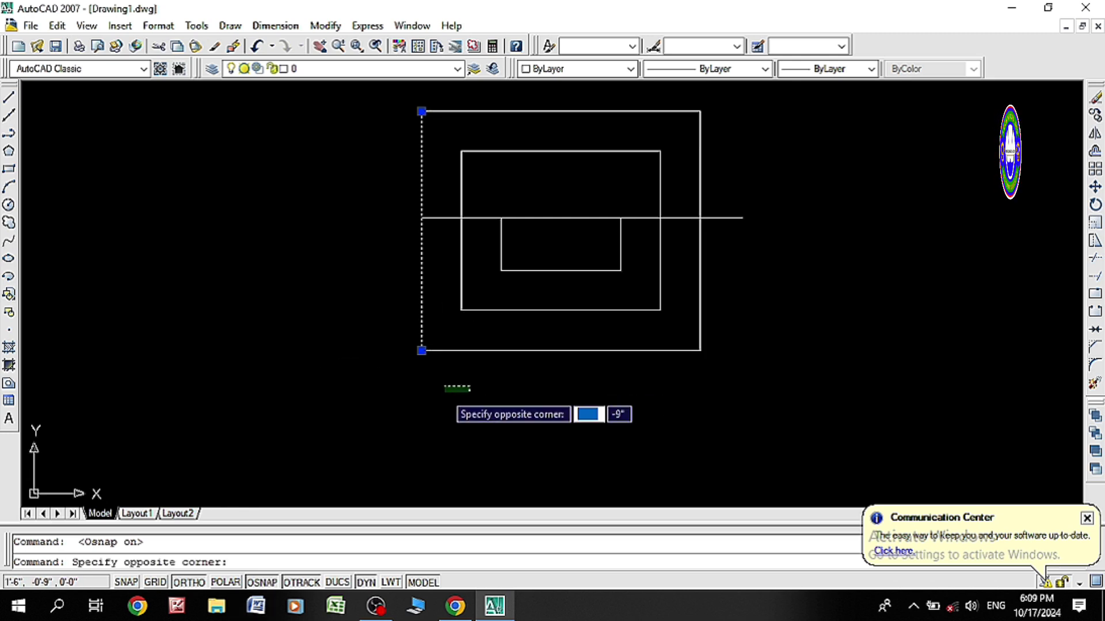
pyautogui.click(443, 394)
pyautogui.press('Escape')
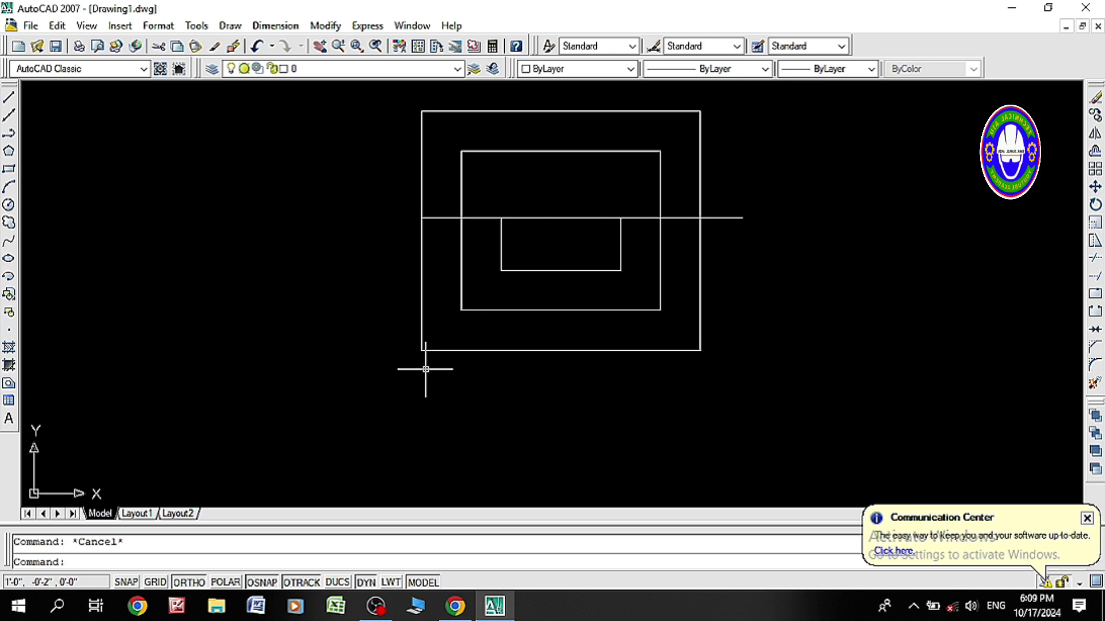
pyautogui.write('l')
pyautogui.press('Return')
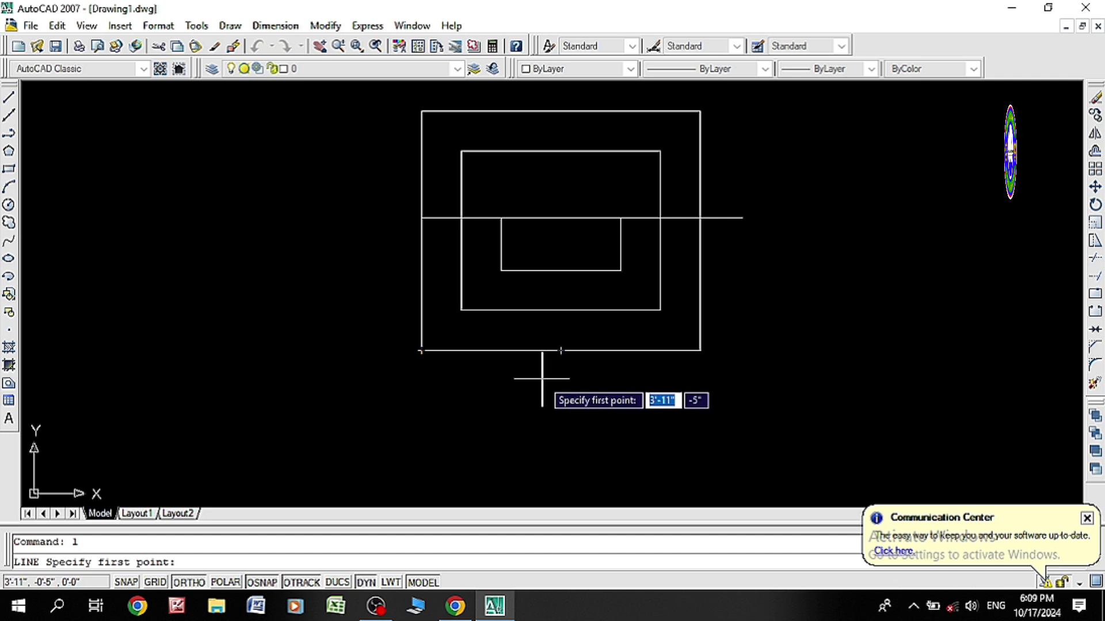
pyautogui.press('Escape')
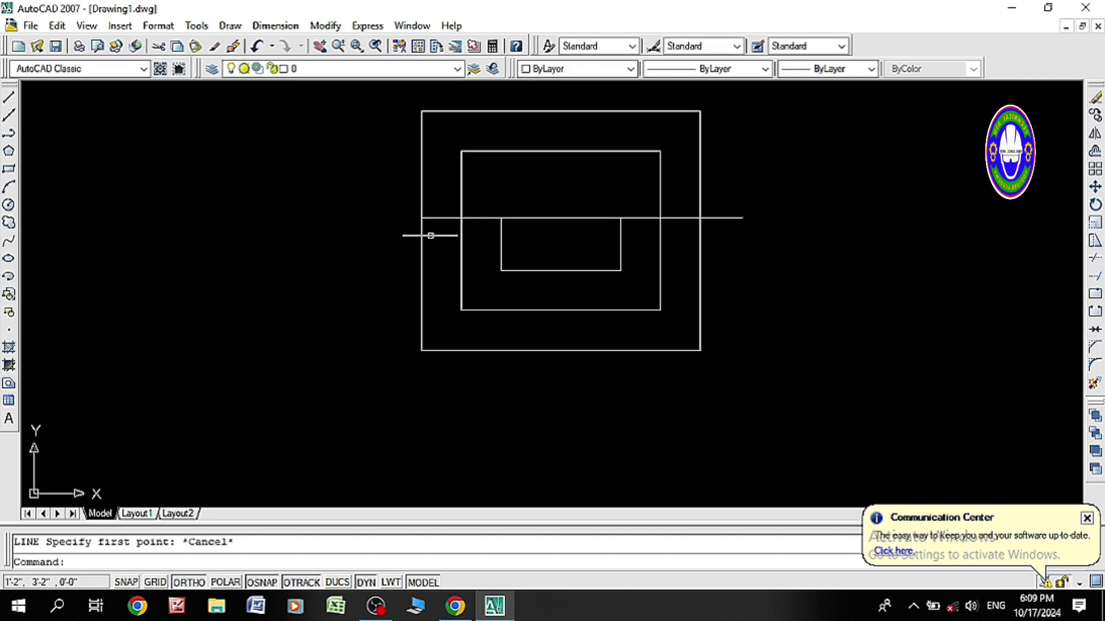
pyautogui.click(420, 247)
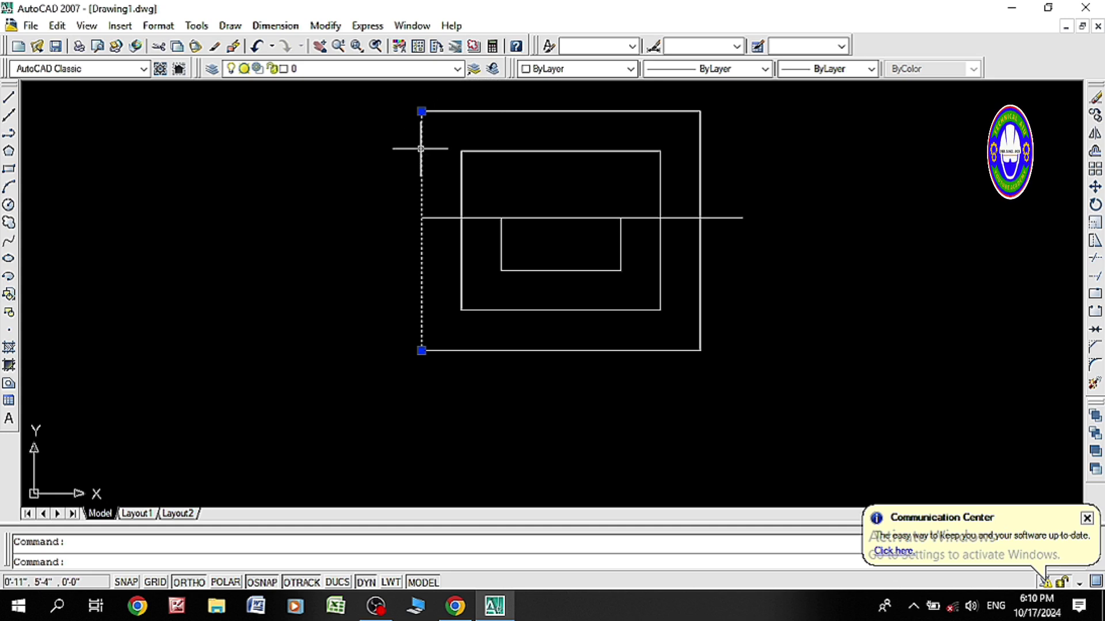
# Step: Offset the outer rectangle's left edge 6 units inward to create the left strip line
pyautogui.press('Escape')
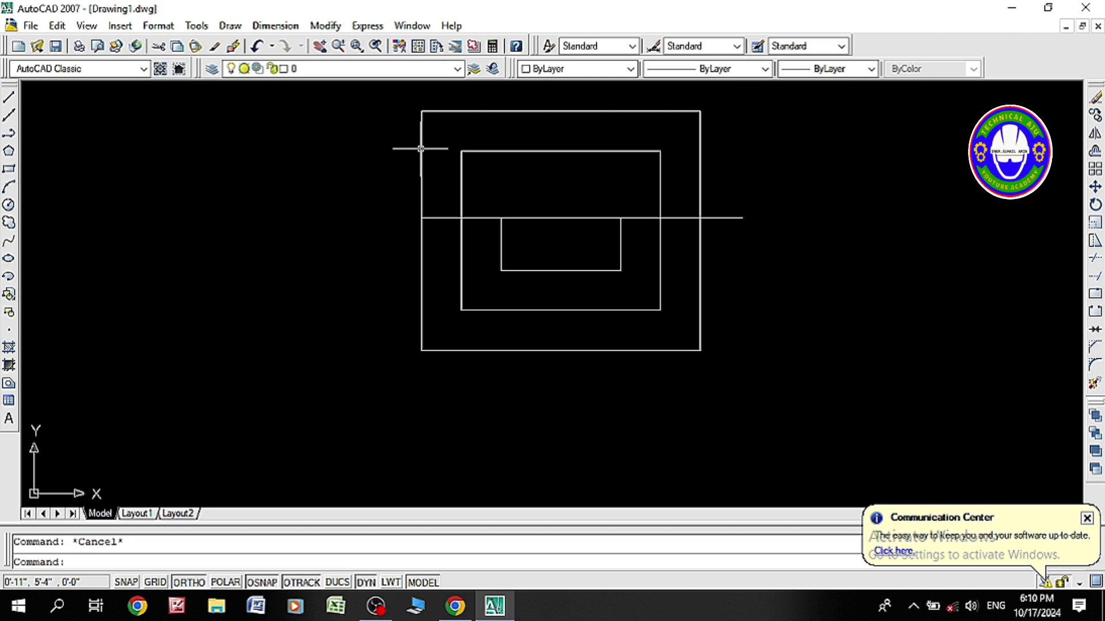
pyautogui.write('o')
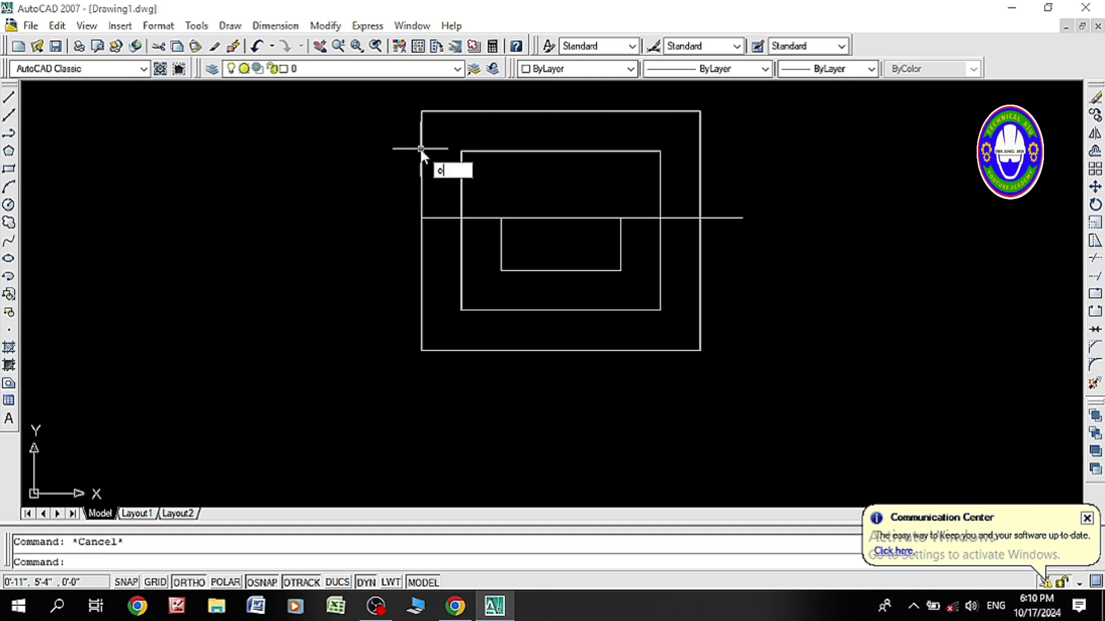
pyautogui.press('Return')
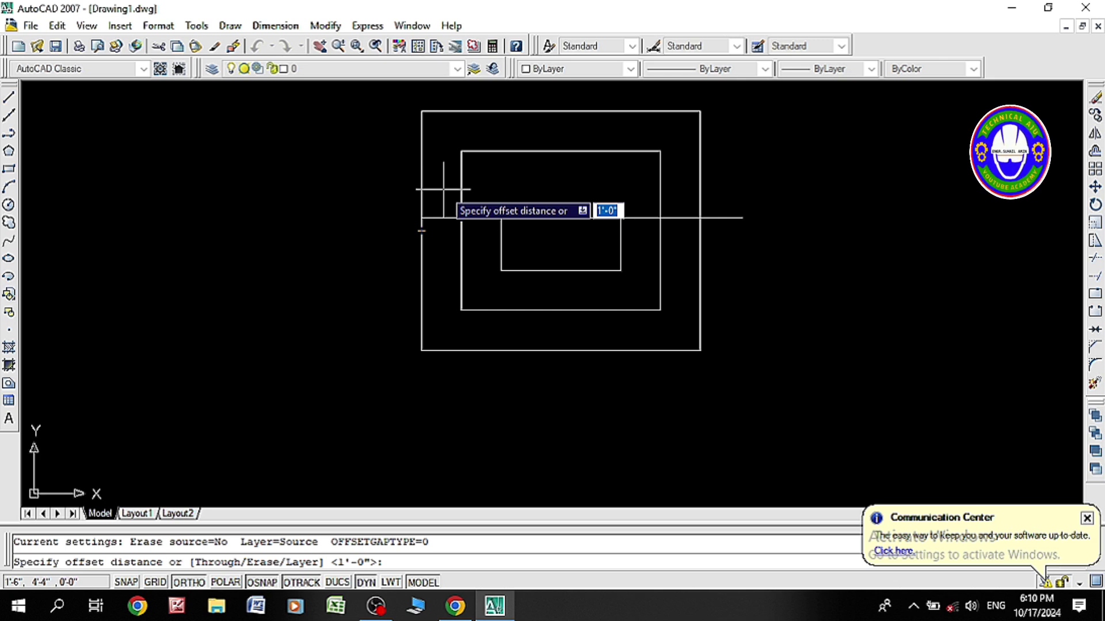
pyautogui.write('6')
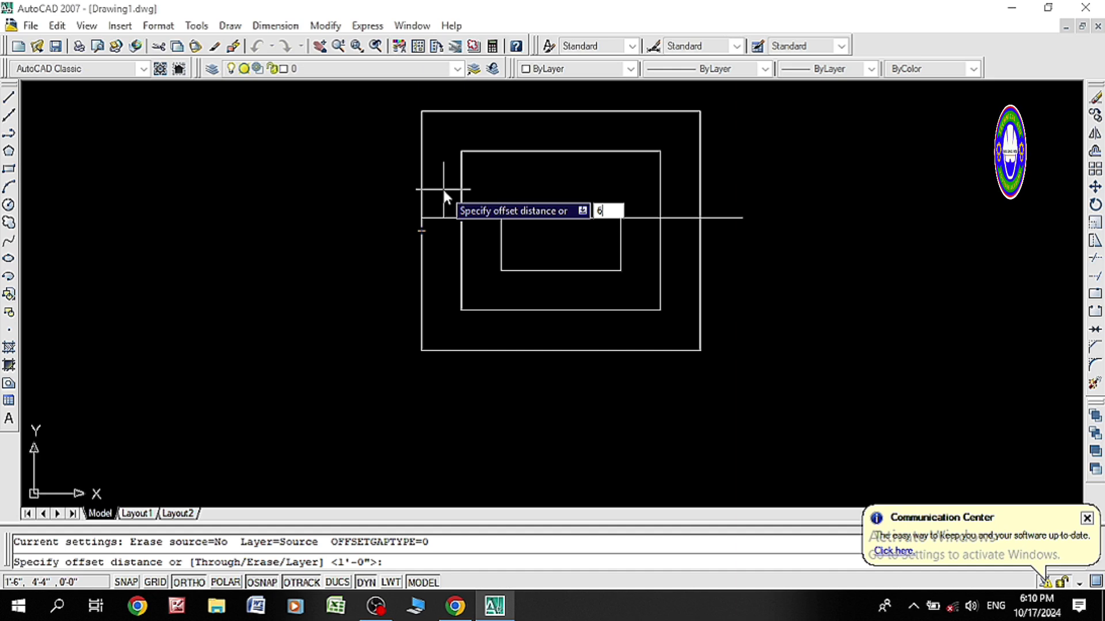
pyautogui.press('Return')
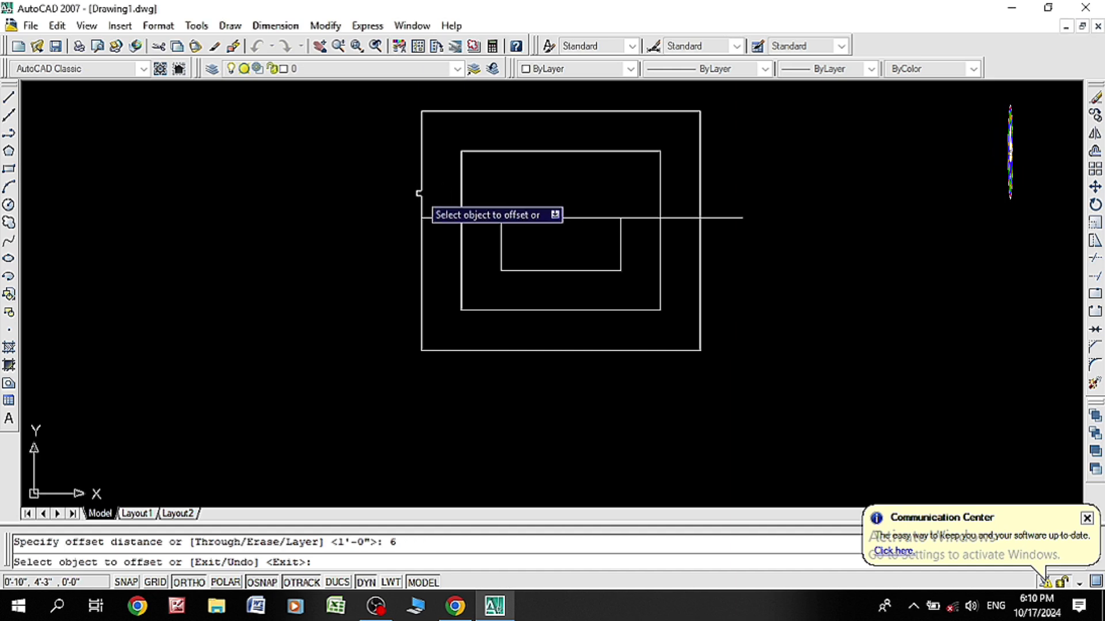
pyautogui.click(422, 193)
pyautogui.click(455, 197)
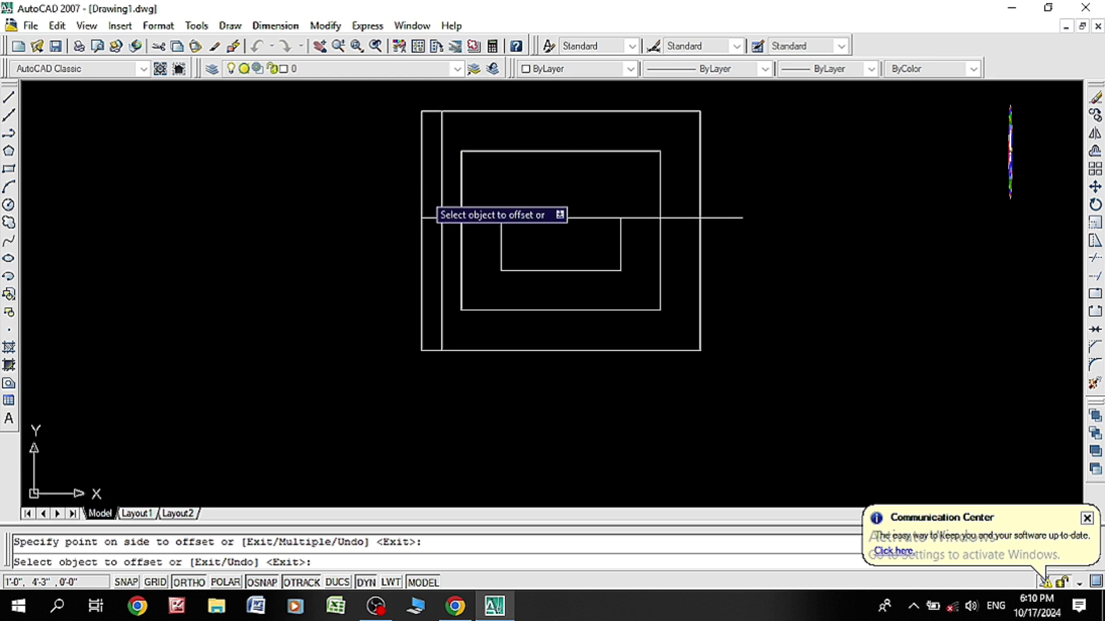
pyautogui.scroll(2, 432, 203)
pyautogui.scroll(3, 436, 202)
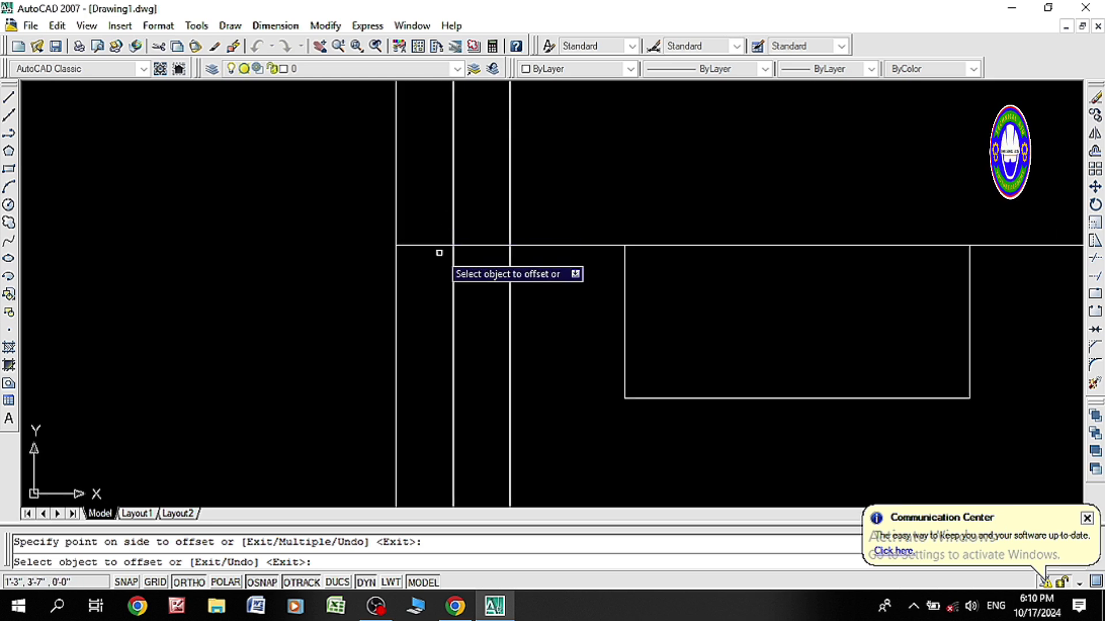
pyautogui.press('Escape')
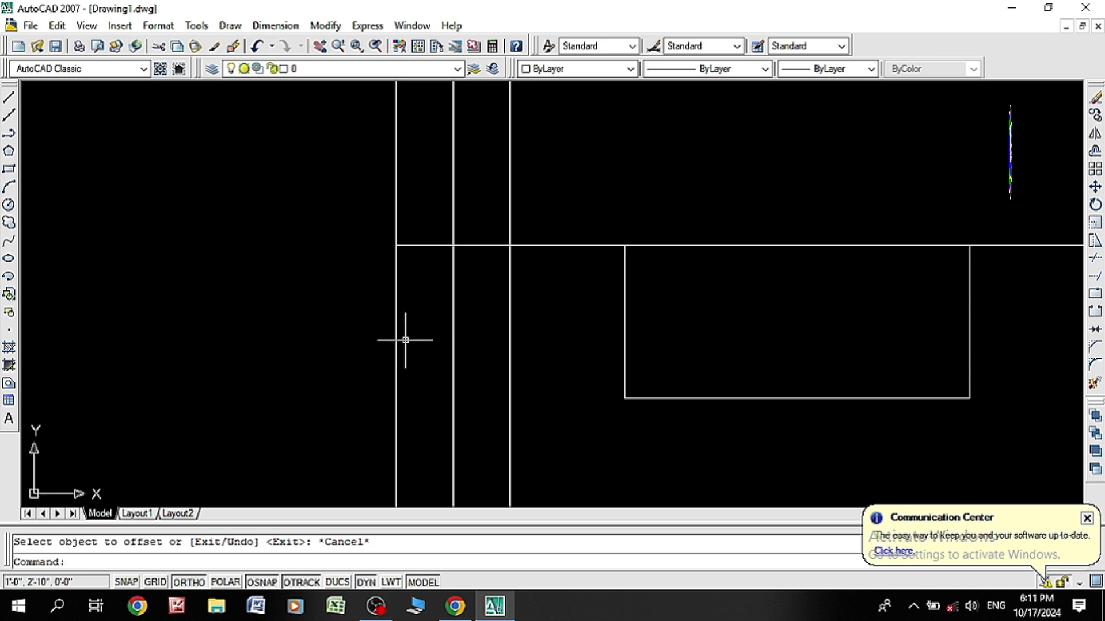
# Step: Trim away the horizontal line's overhang beyond the outer rectangle's right edge
pyautogui.write('tr')
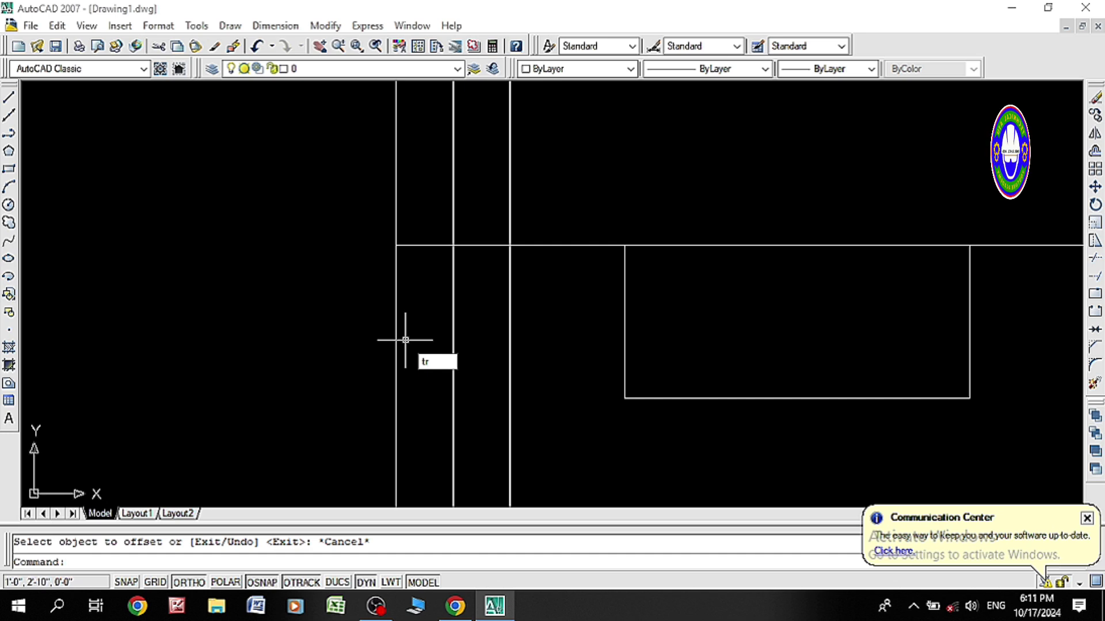
pyautogui.press('Return')
pyautogui.press('Return')
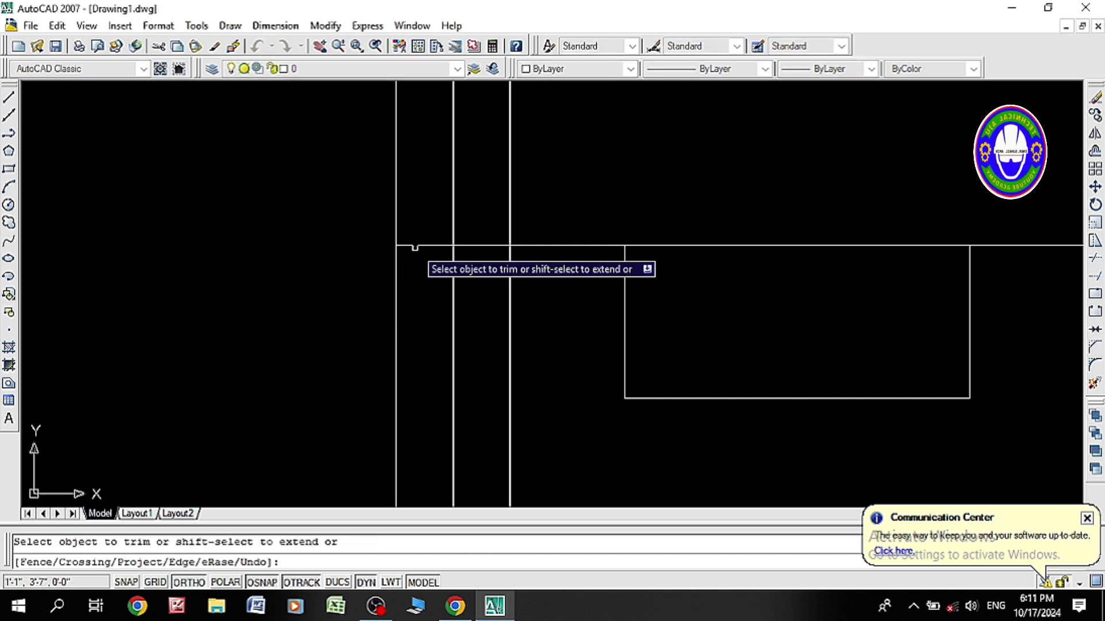
pyautogui.scroll(-1, 420, 271)
pyautogui.scroll(-3, 423, 280)
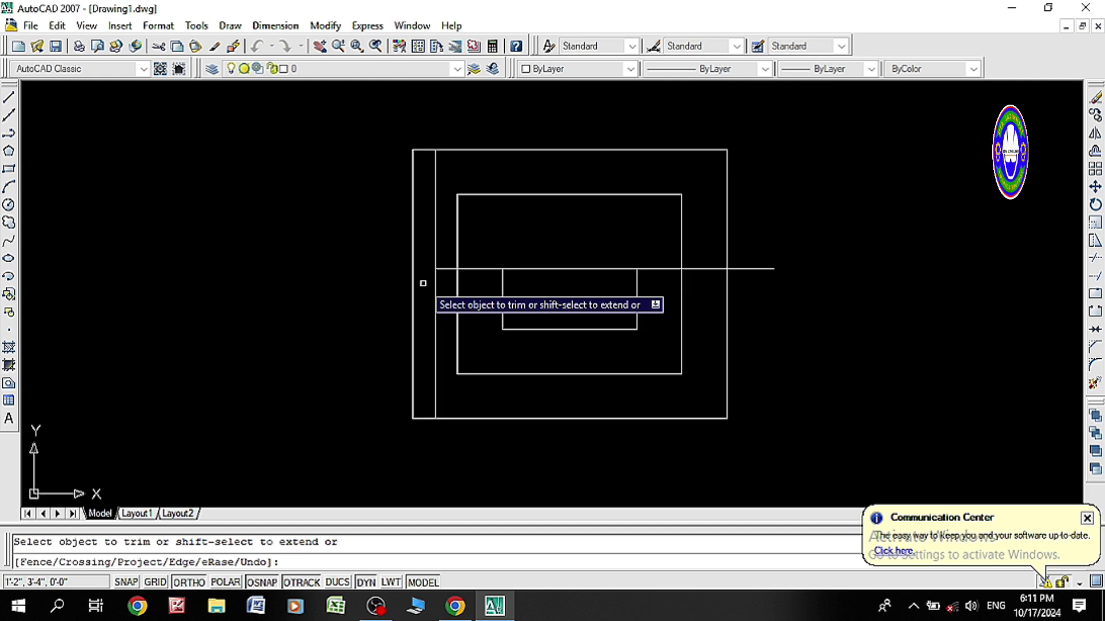
pyautogui.click(751, 269)
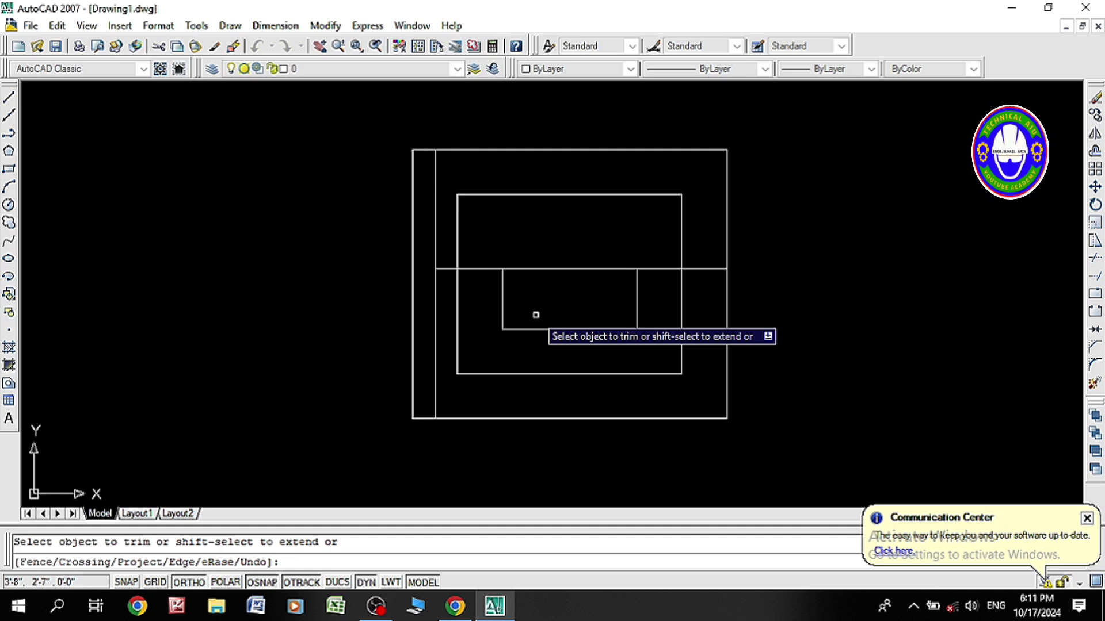
pyautogui.press('Escape')
pyautogui.write('m')
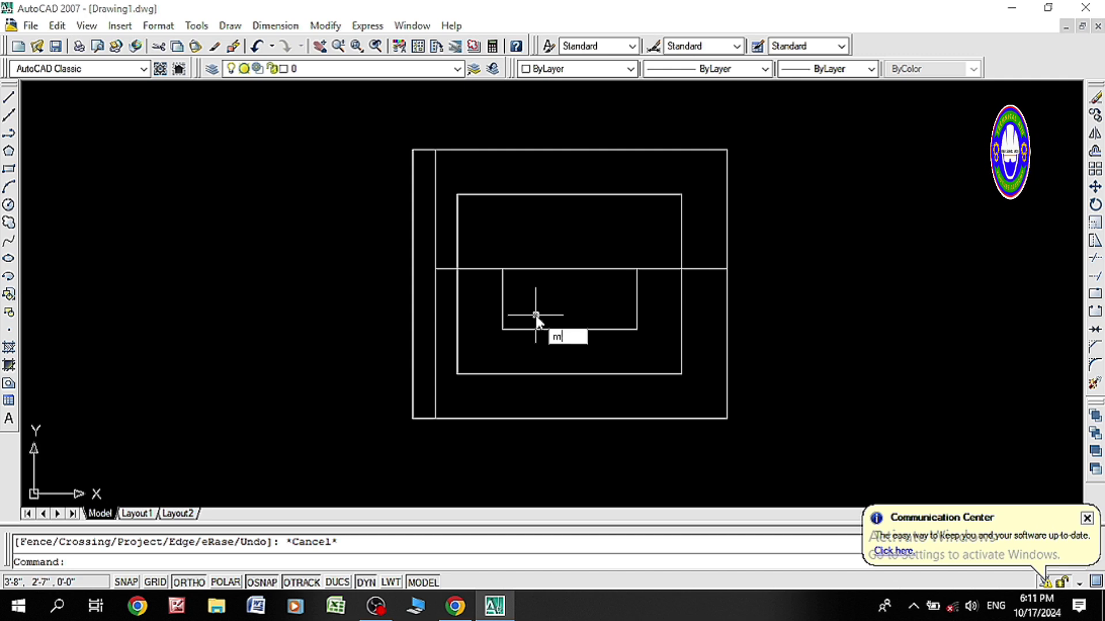
pyautogui.press('Return')
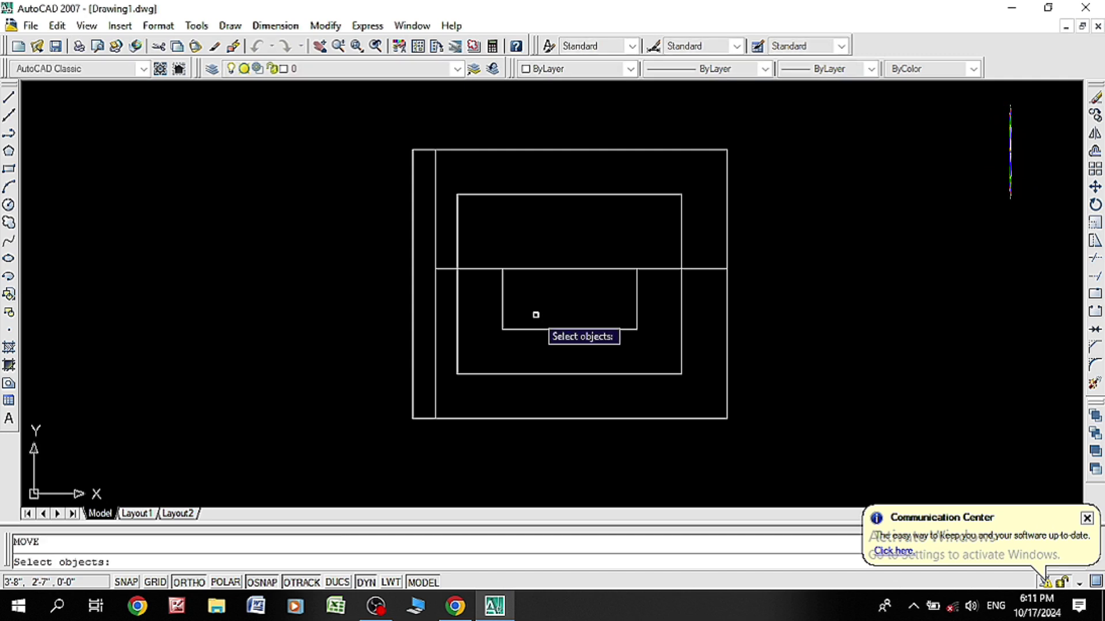
pyautogui.click(631, 418)
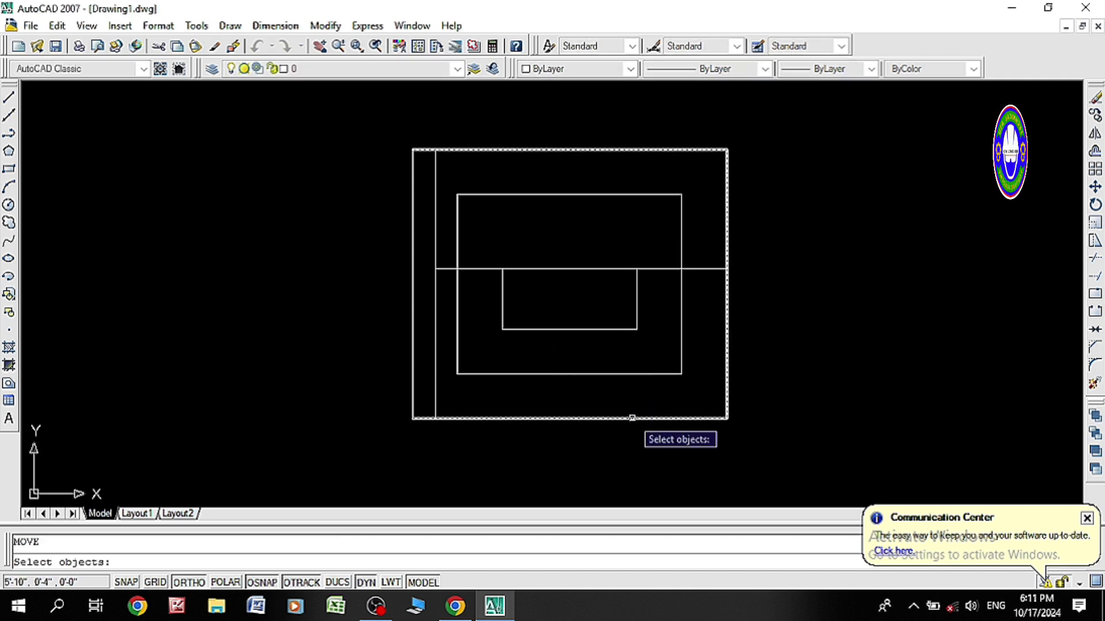
pyautogui.click(629, 419)
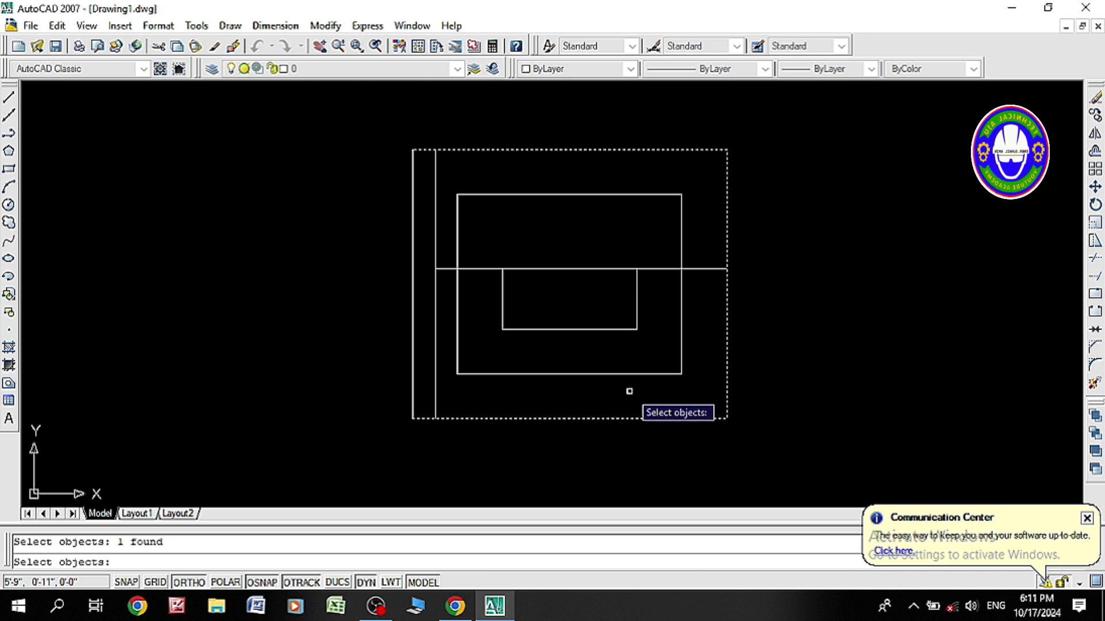
pyautogui.press('Return')
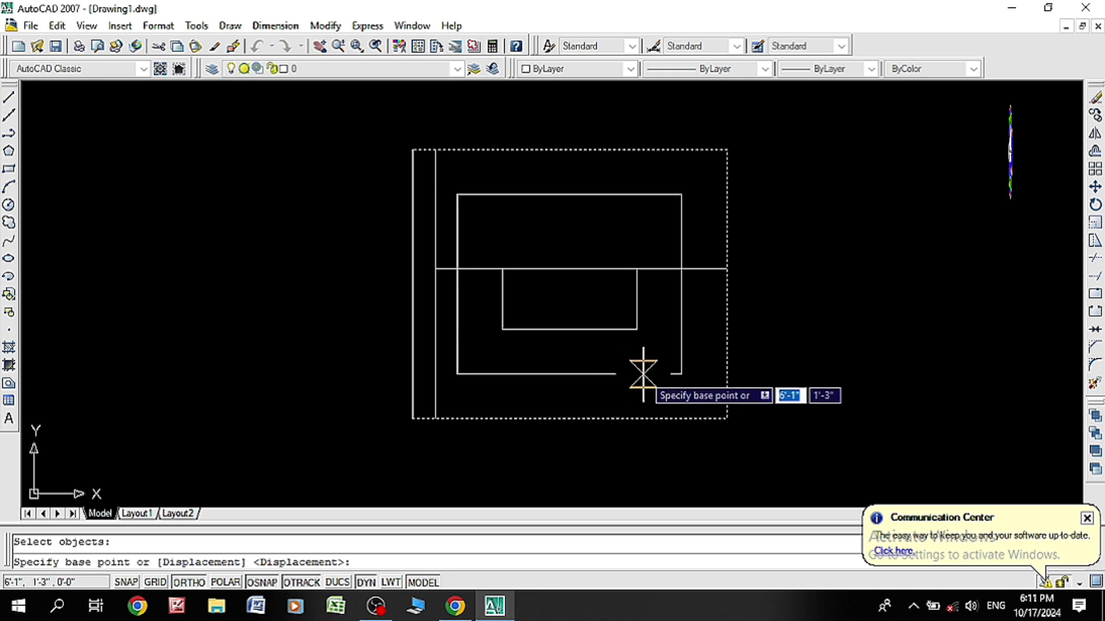
pyautogui.click(726, 419)
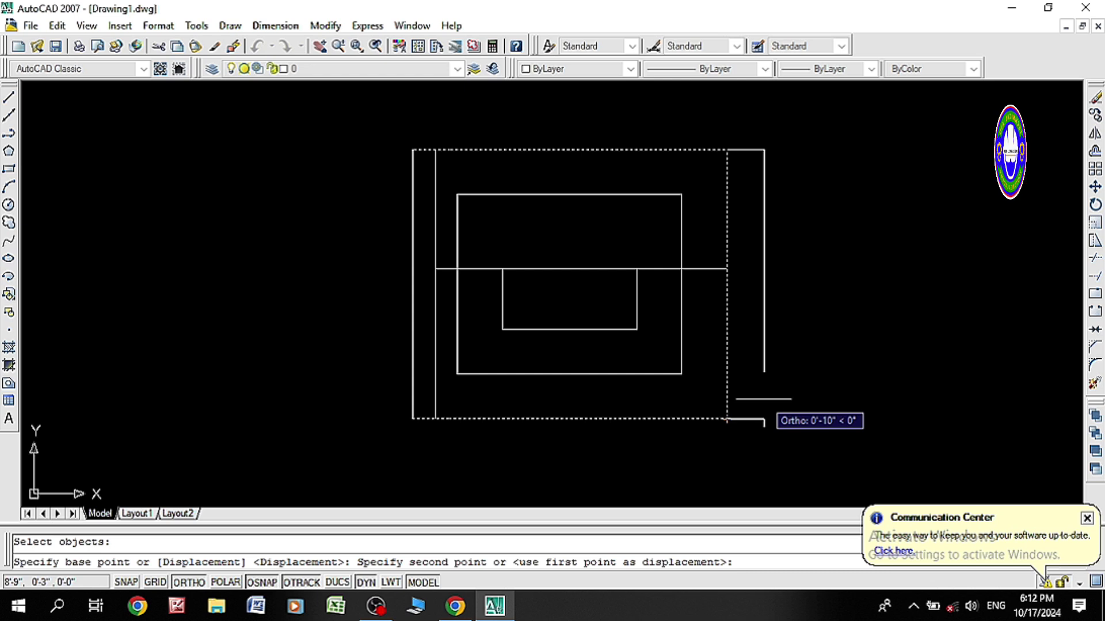
pyautogui.click(764, 399)
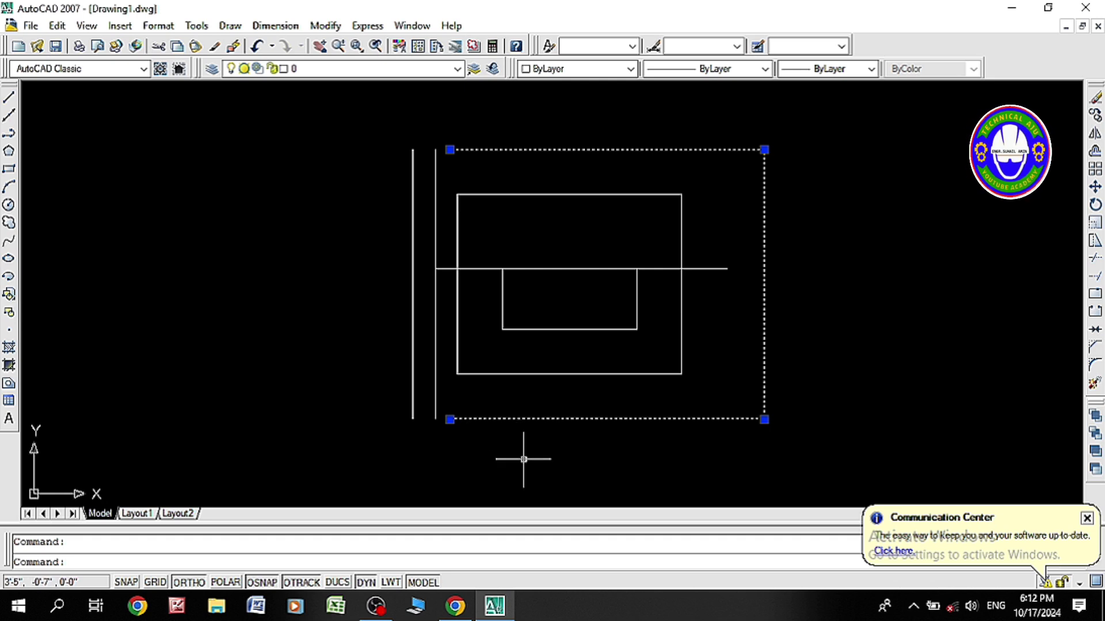
pyautogui.press('Escape')
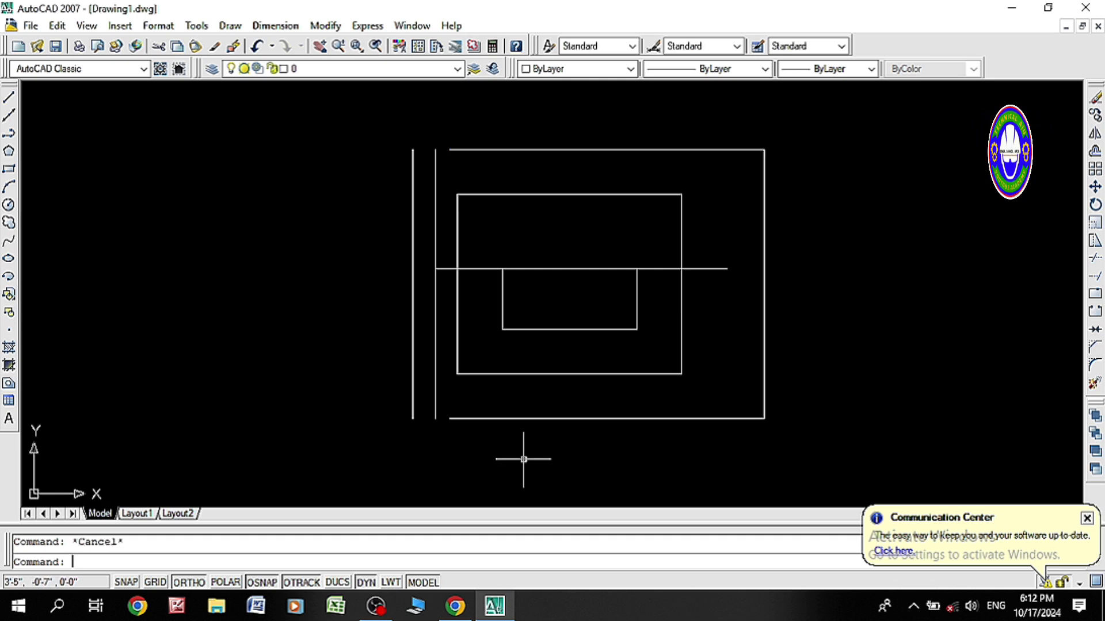
pyautogui.hotkey('ctrl', 'z')
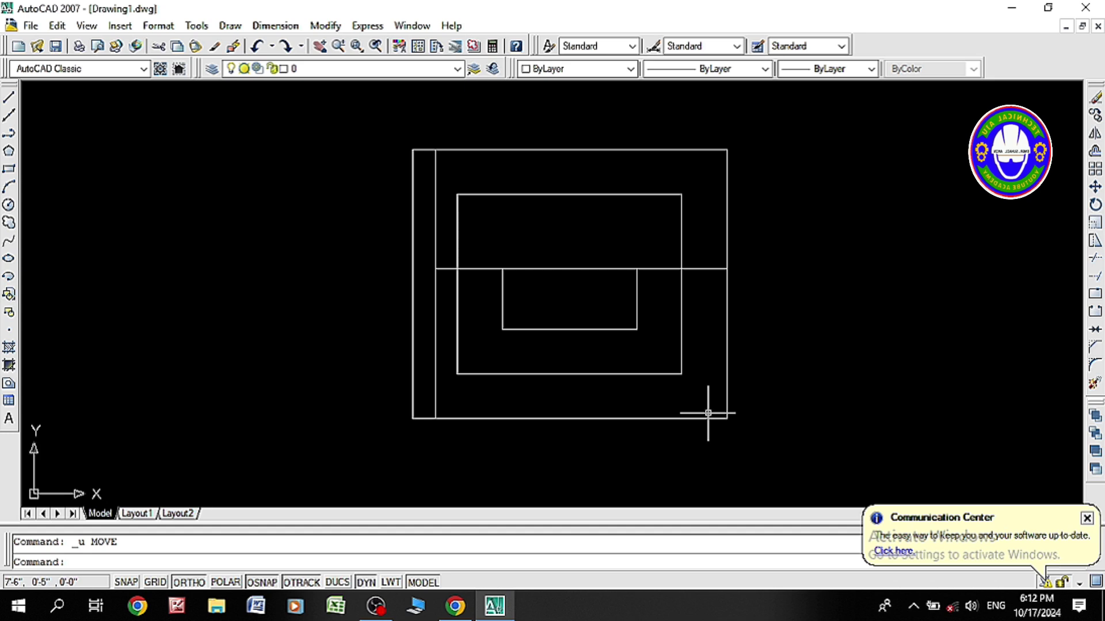
# Step: Copy the outer rectangle from its corner to four points progressively further right
pyautogui.write('c')
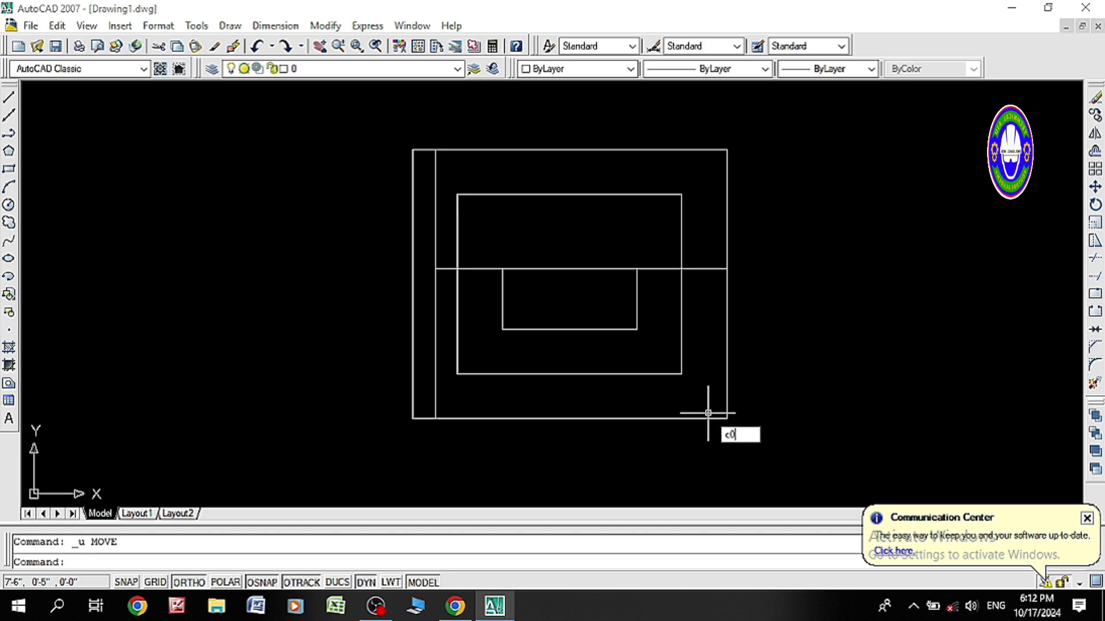
pyautogui.write('o')
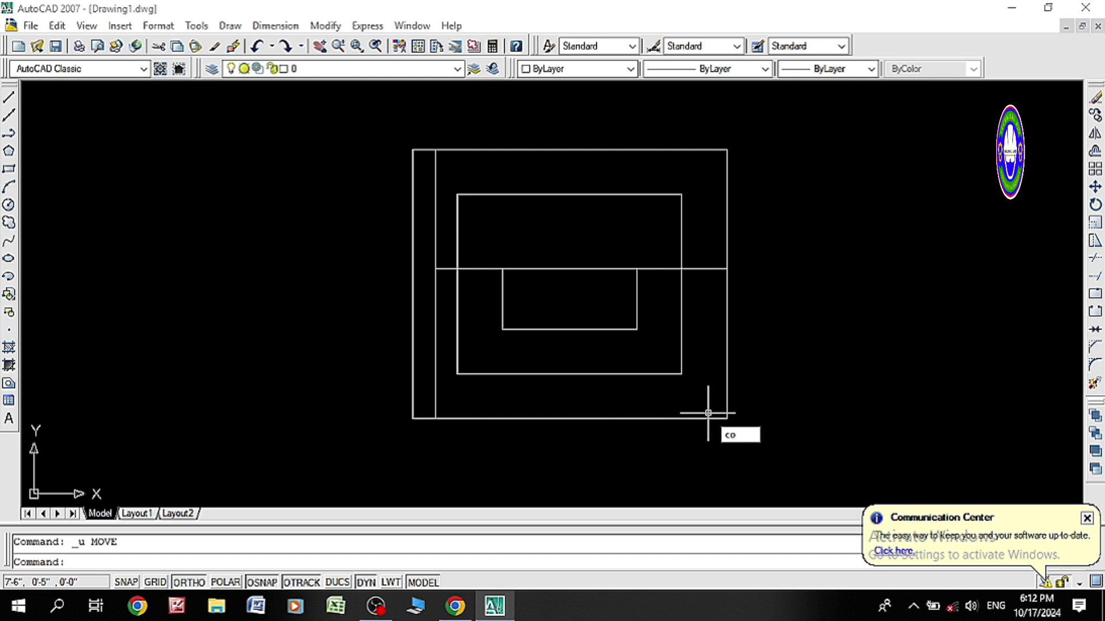
pyautogui.press('Return')
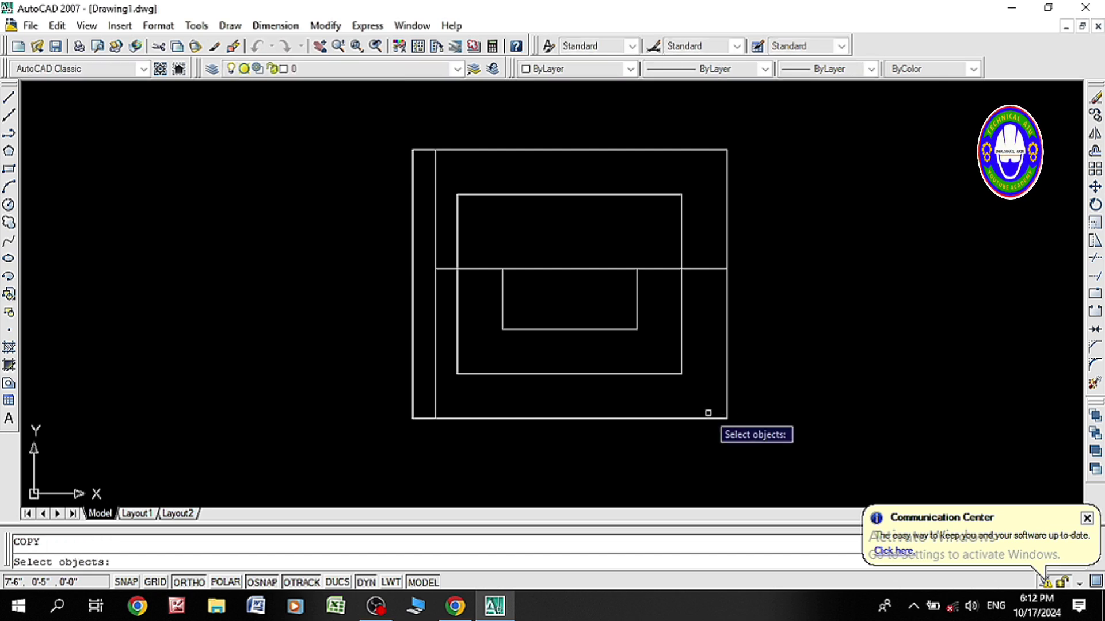
pyautogui.click(707, 418)
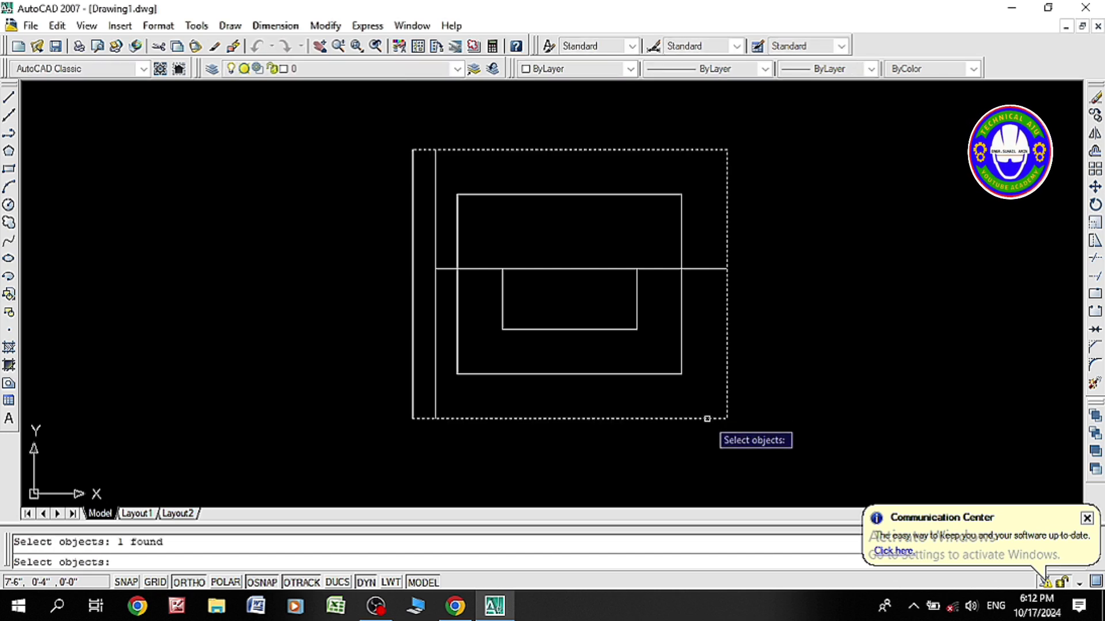
pyautogui.press('Return')
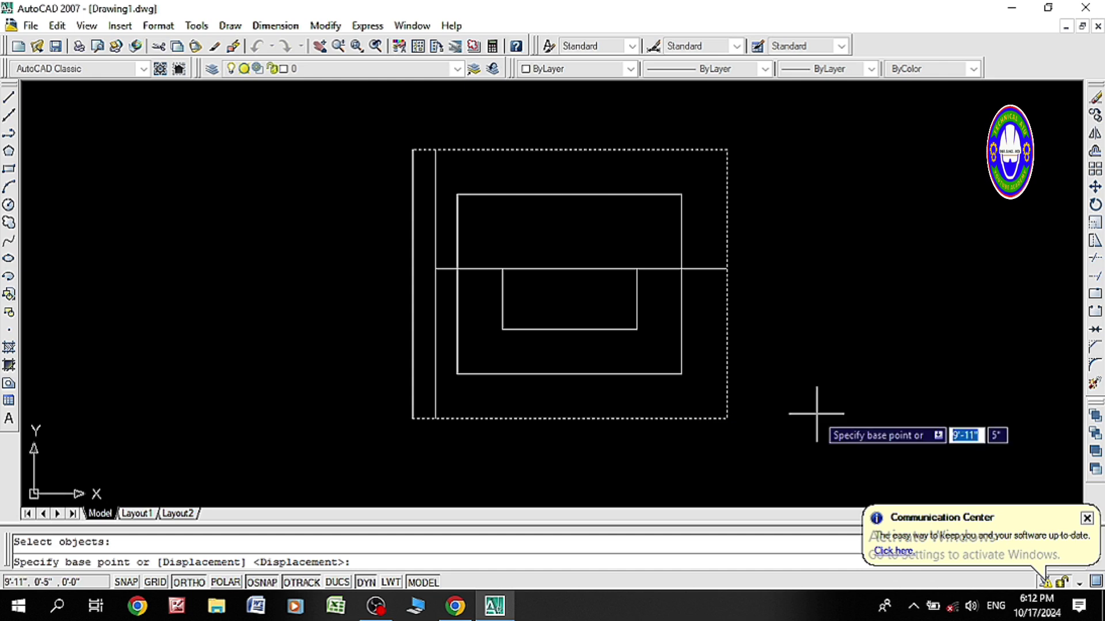
pyautogui.click(727, 419)
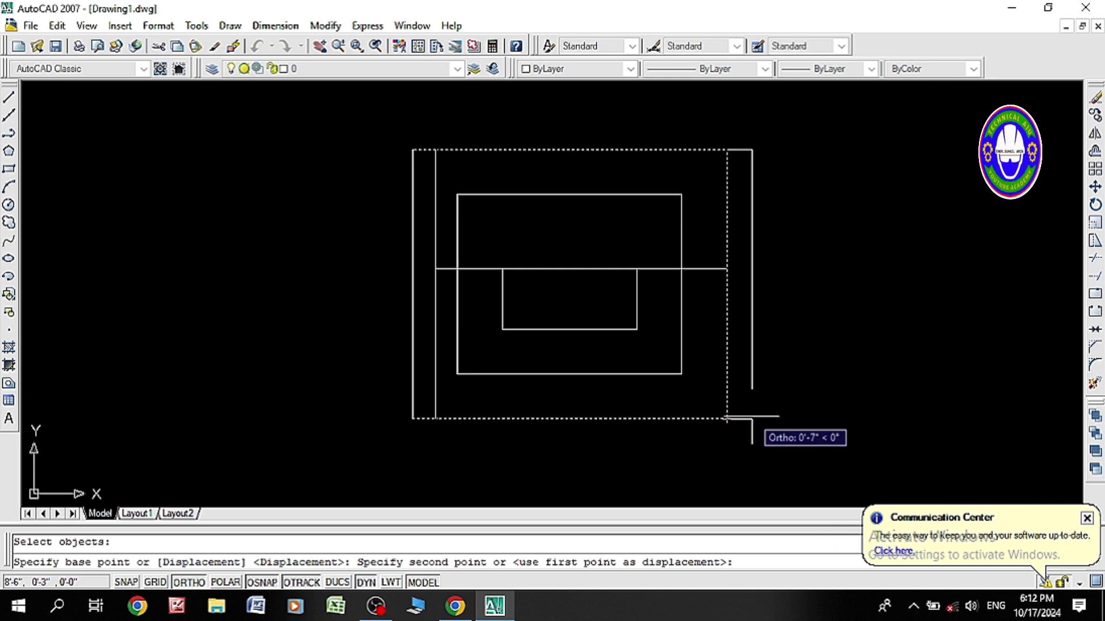
pyautogui.click(752, 418)
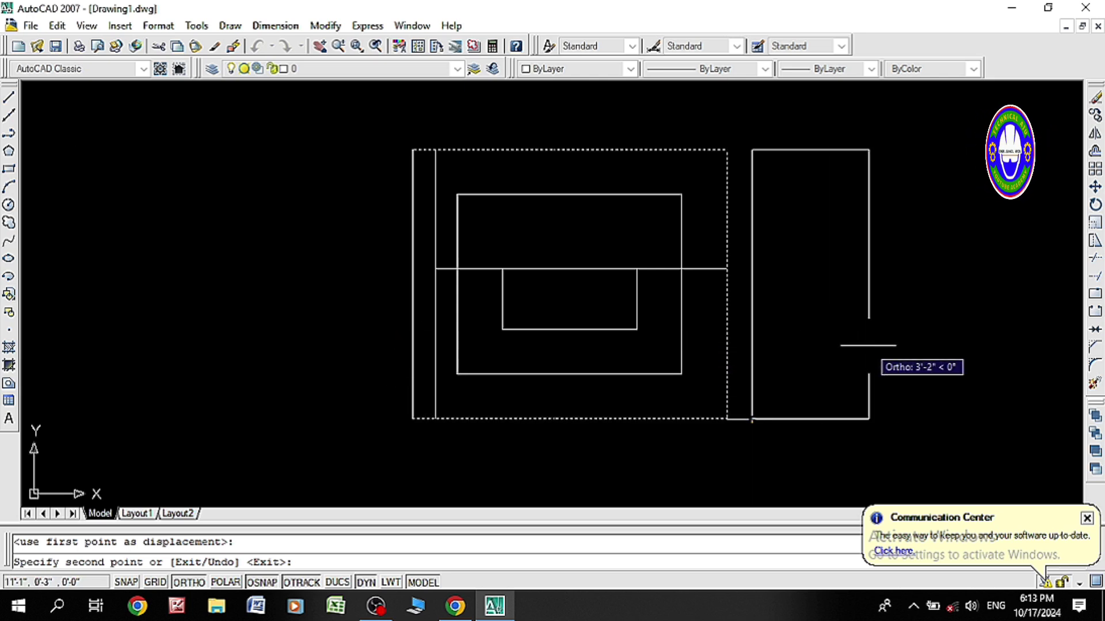
pyautogui.click(773, 375)
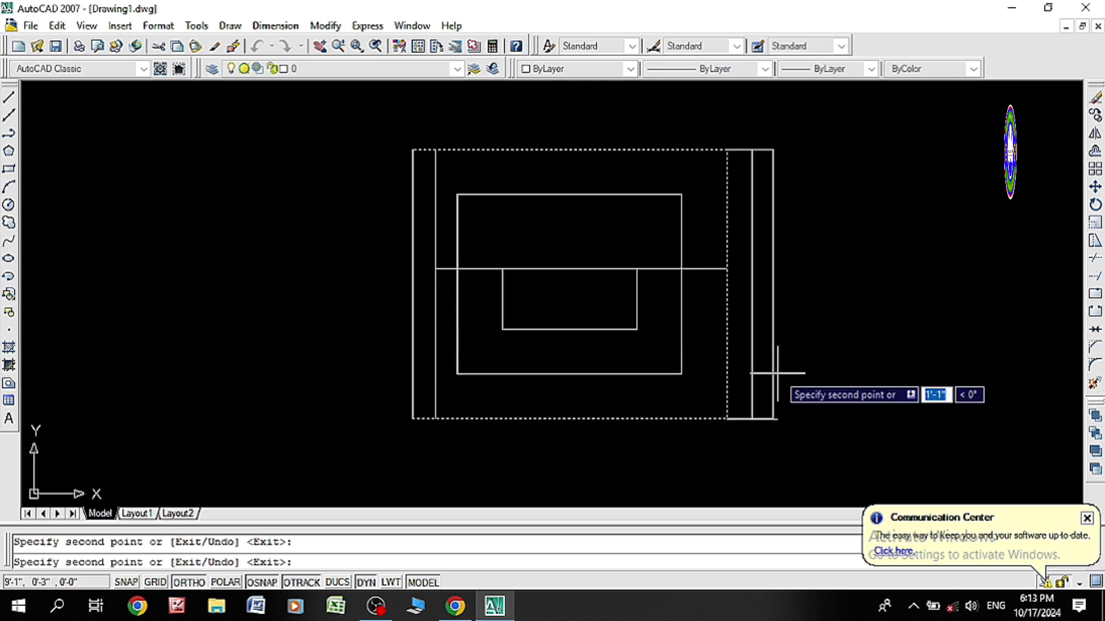
pyautogui.click(810, 377)
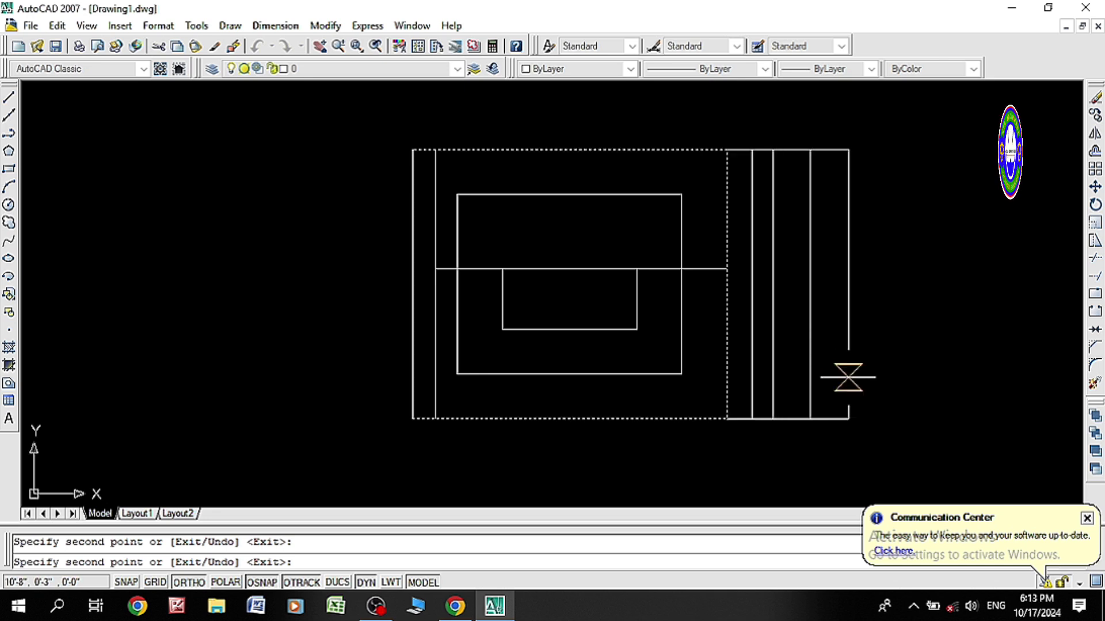
pyautogui.click(849, 377)
pyautogui.press('Escape')
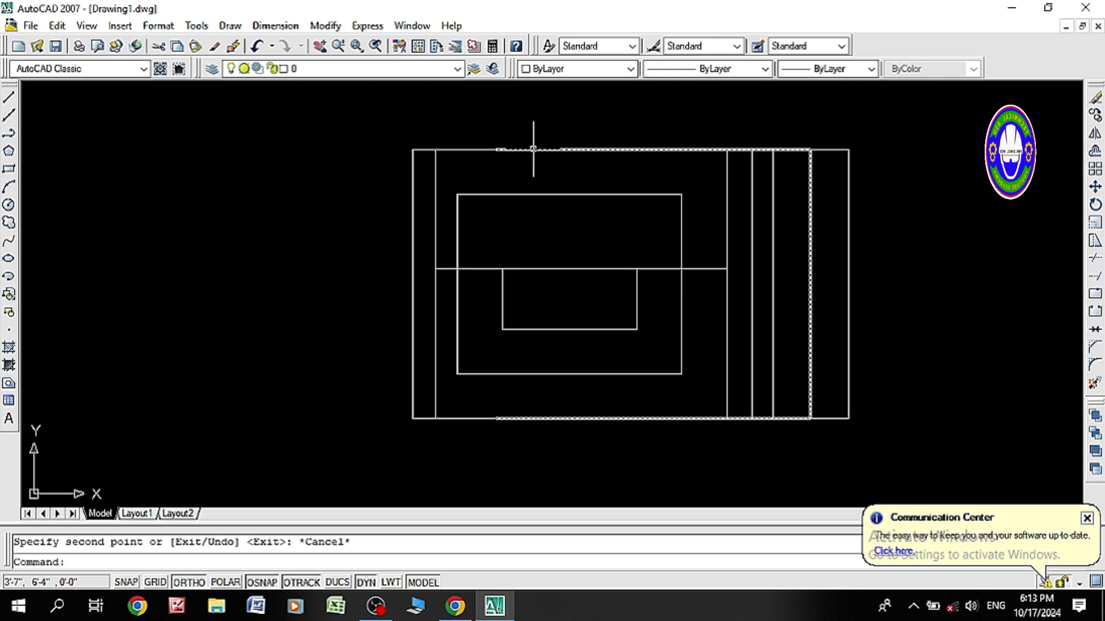
pyautogui.click(742, 153)
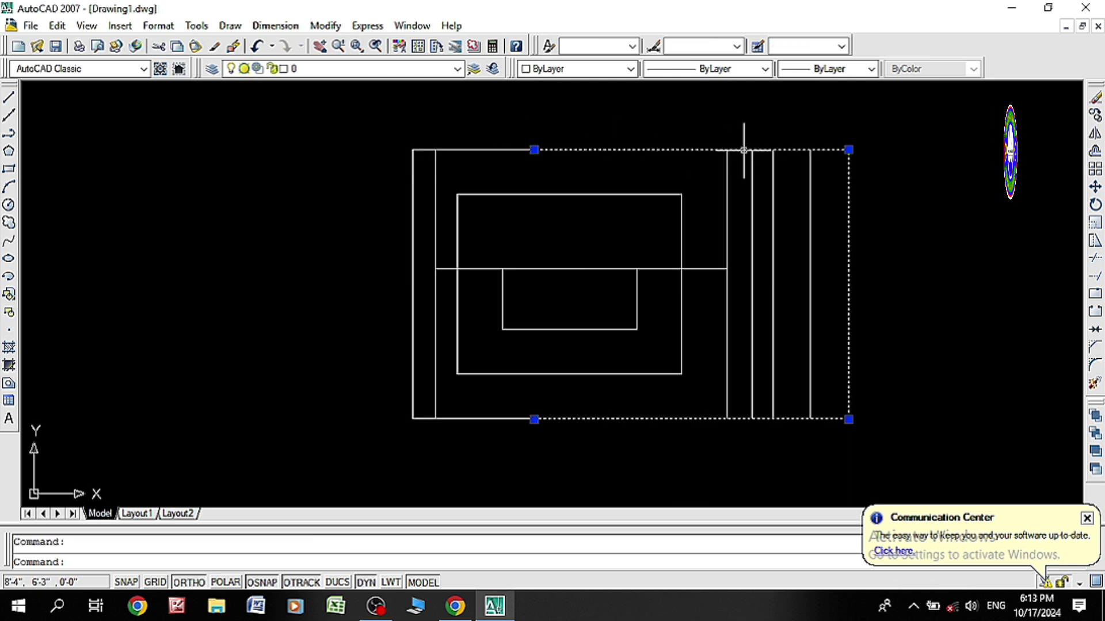
pyautogui.click(521, 150)
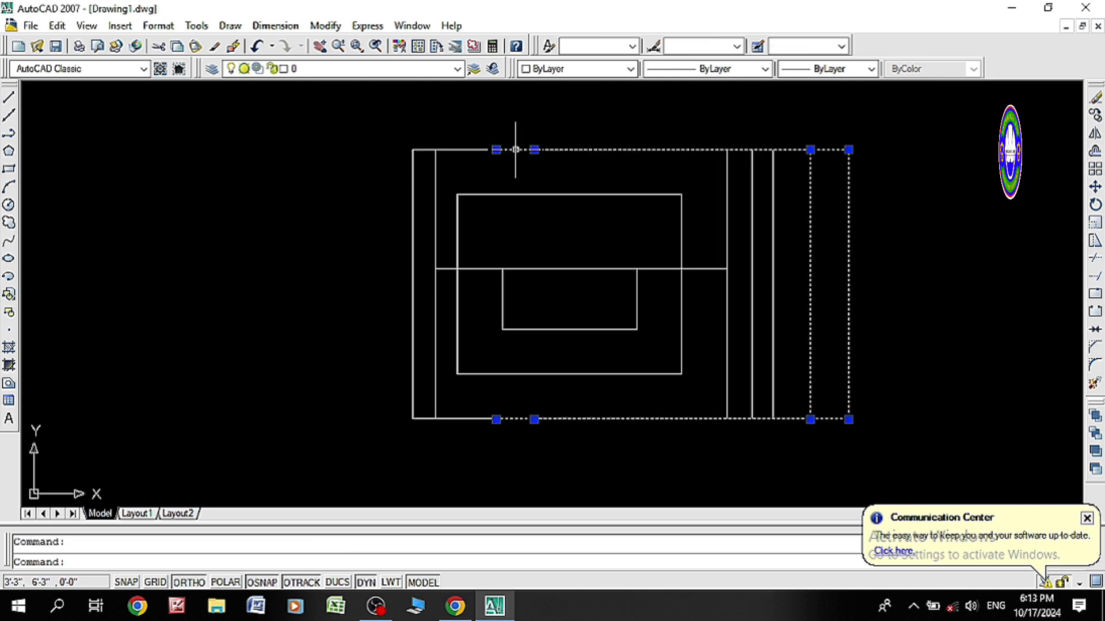
pyautogui.click(752, 211)
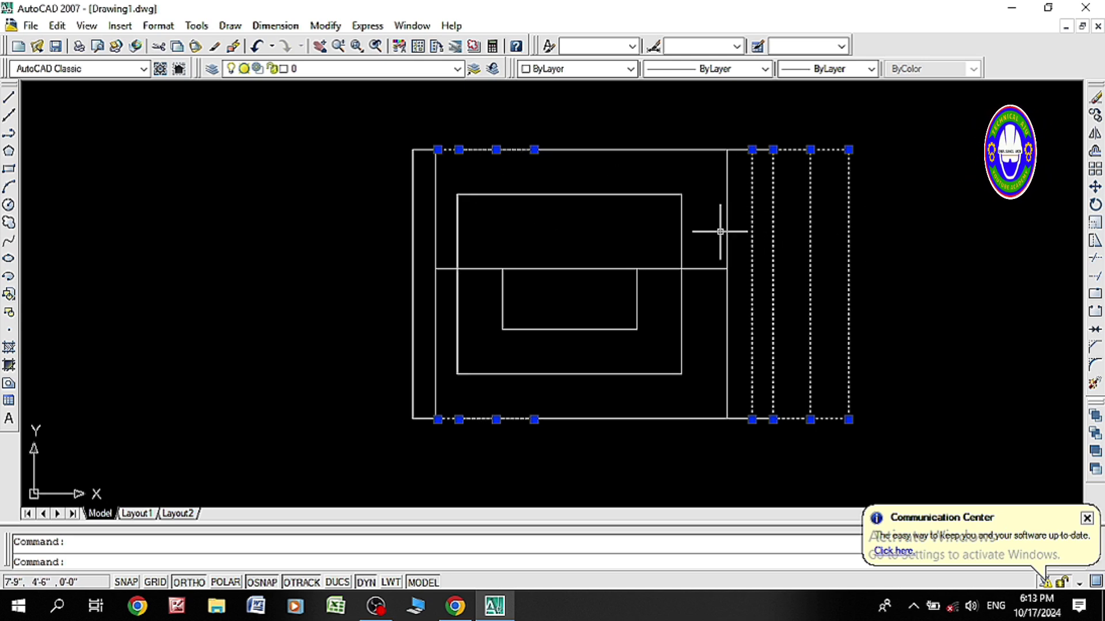
pyautogui.click(731, 232)
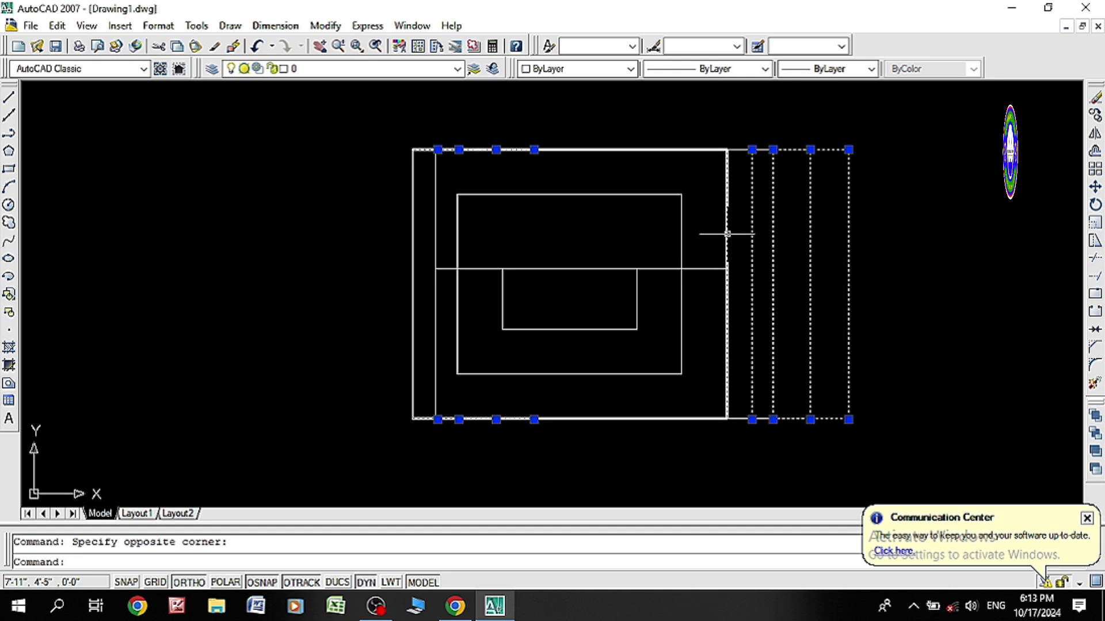
pyautogui.click(727, 234)
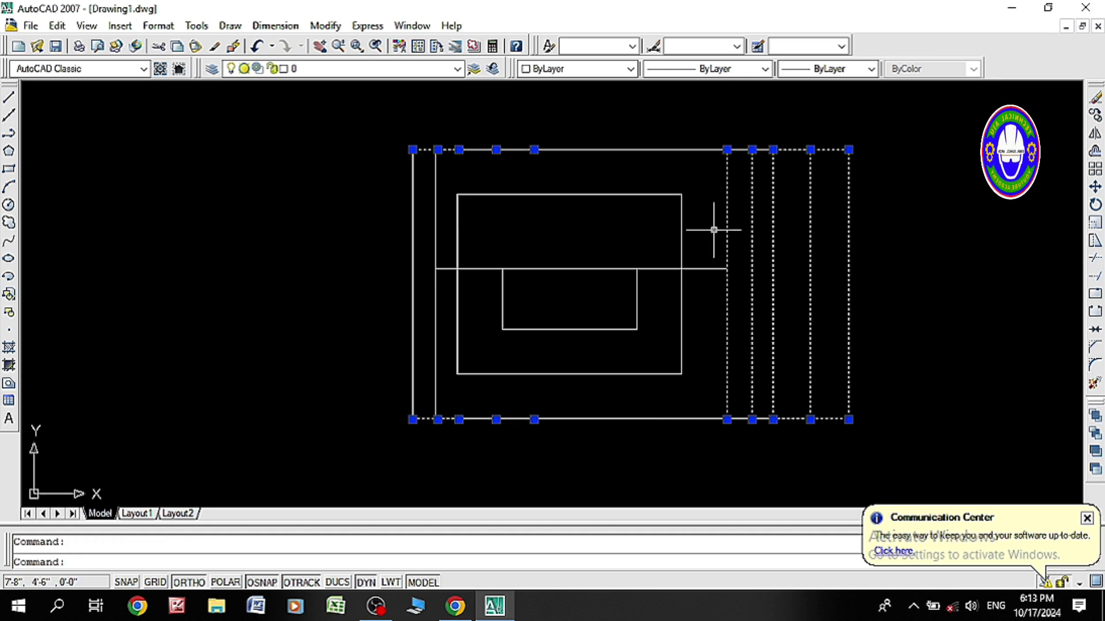
pyautogui.press('Escape')
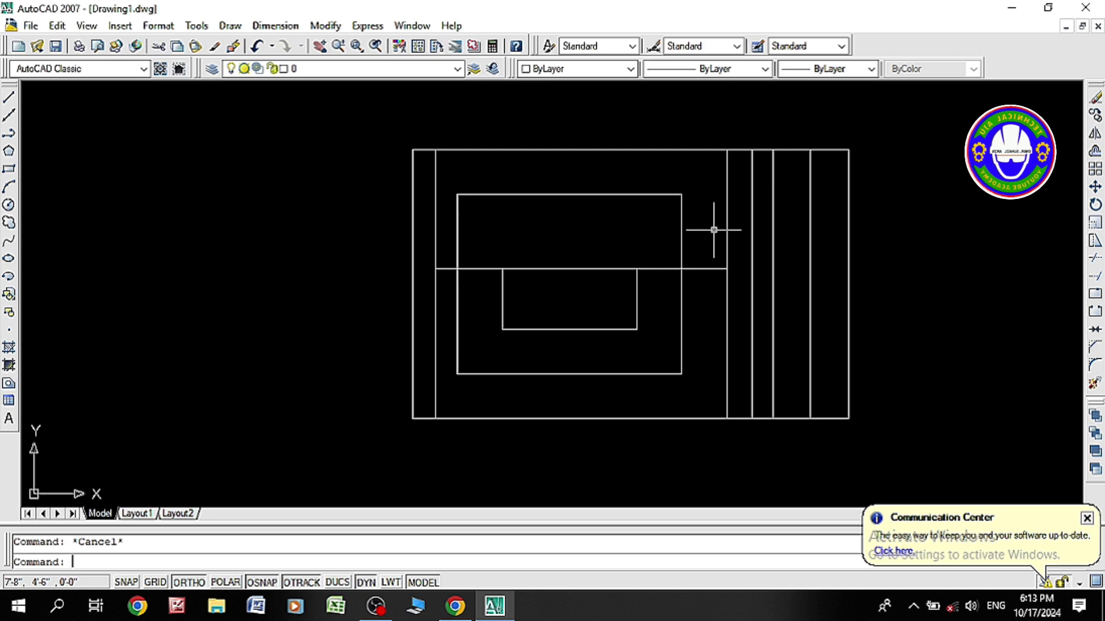